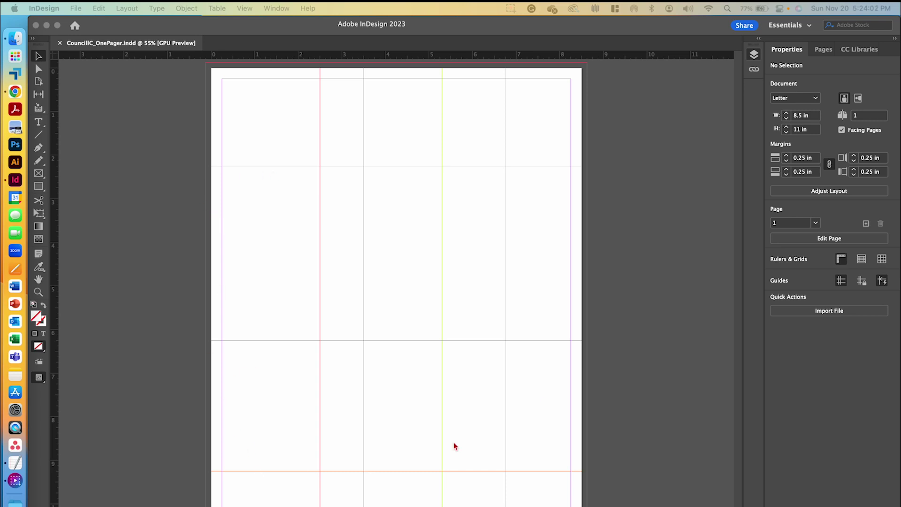
Expand the Layers panel to show the Graphics & Images and Text layers.
click(752, 56)
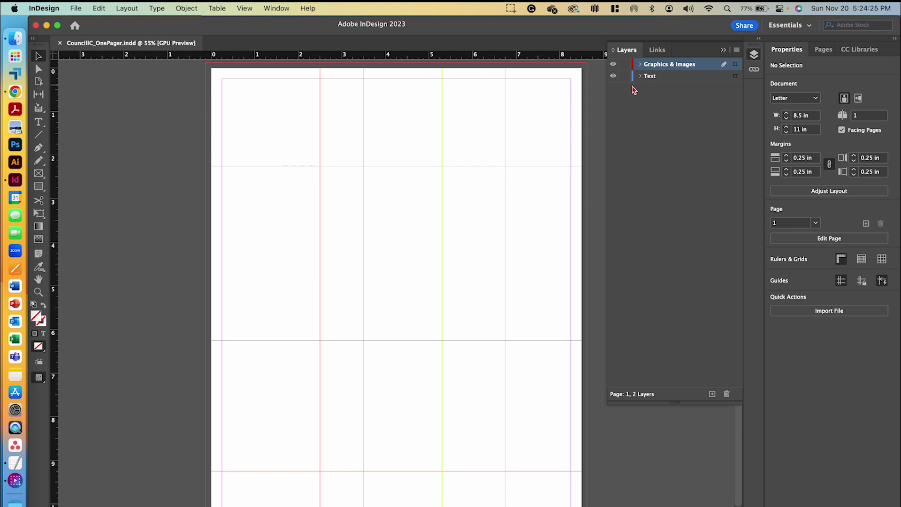
Make Text the active layer, lock Graphics & Images, and collapse the Layers panel.
click(656, 78)
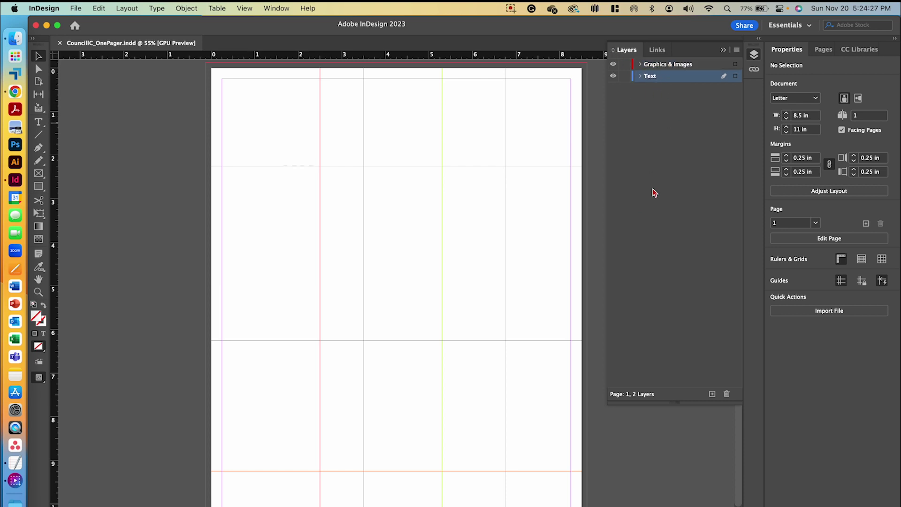
click(624, 64)
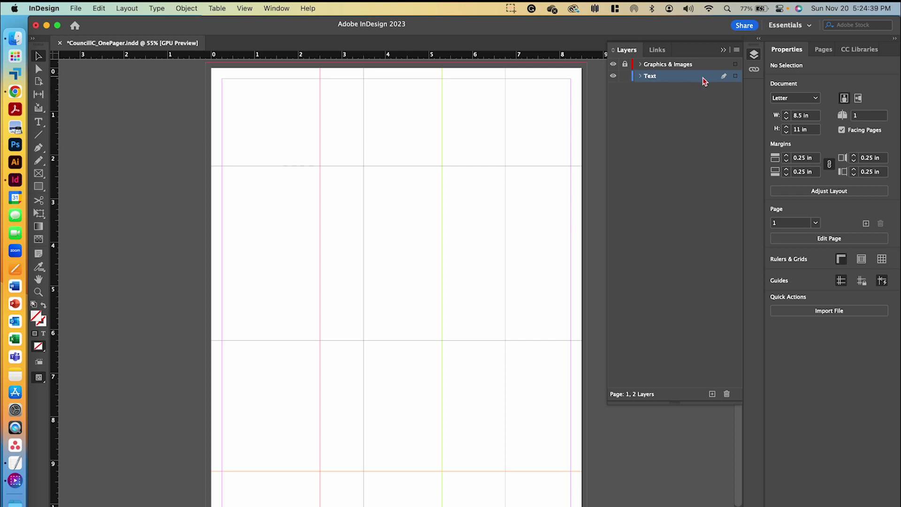
click(723, 50)
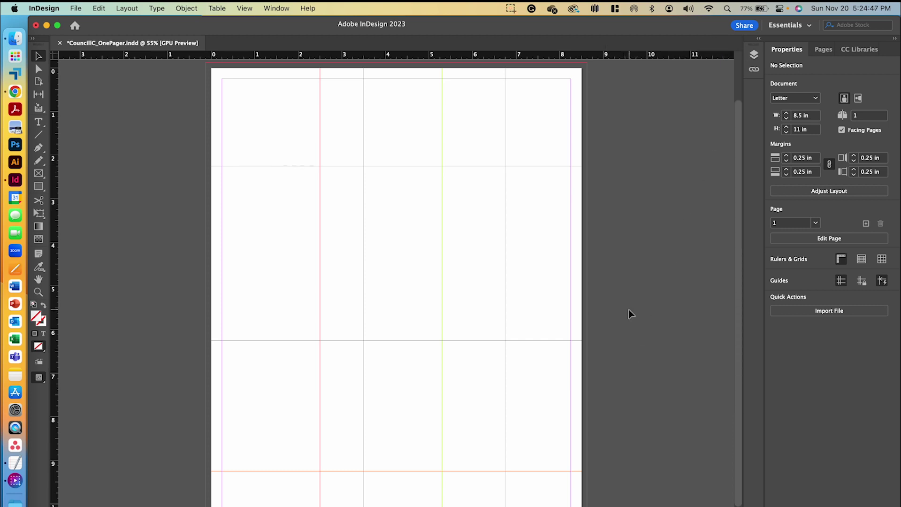
Draw a 2.25 × 7 in text frame at the left guide corner and fill it with placeholder text.
click(40, 124)
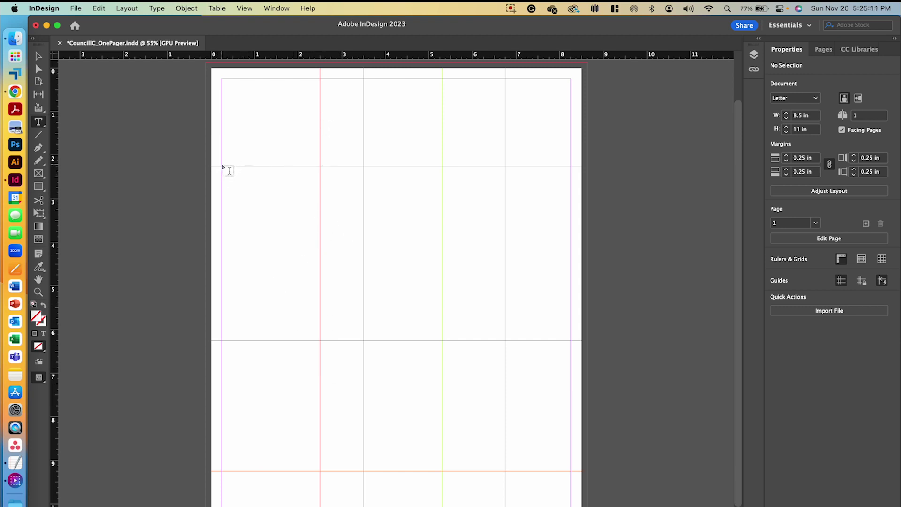
drag(224, 166, 321, 471)
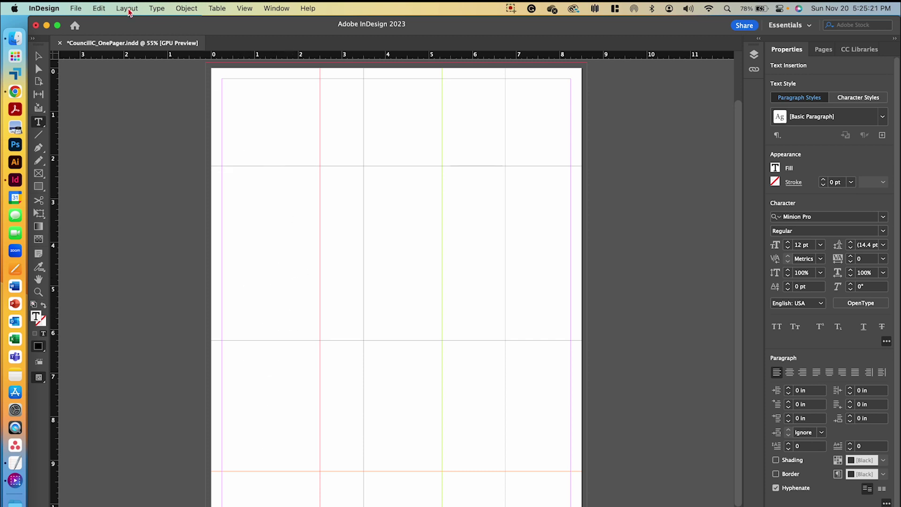
click(149, 10)
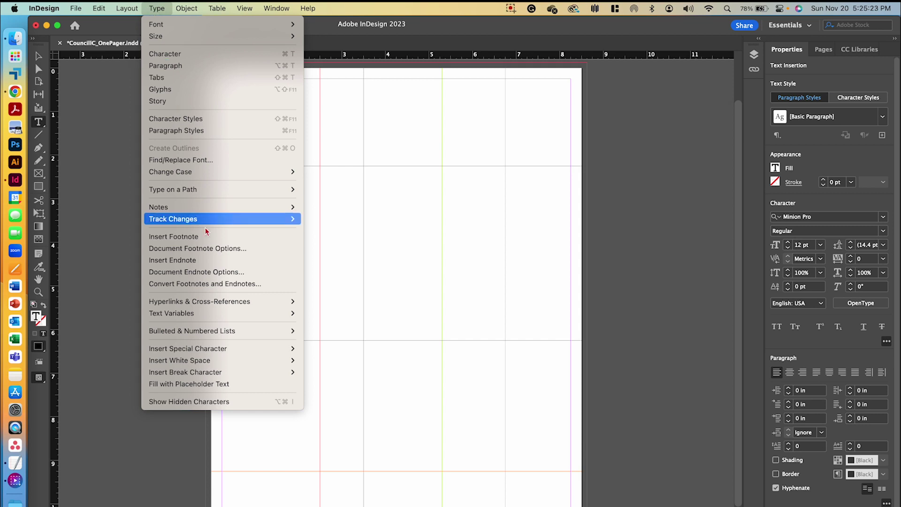
click(223, 384)
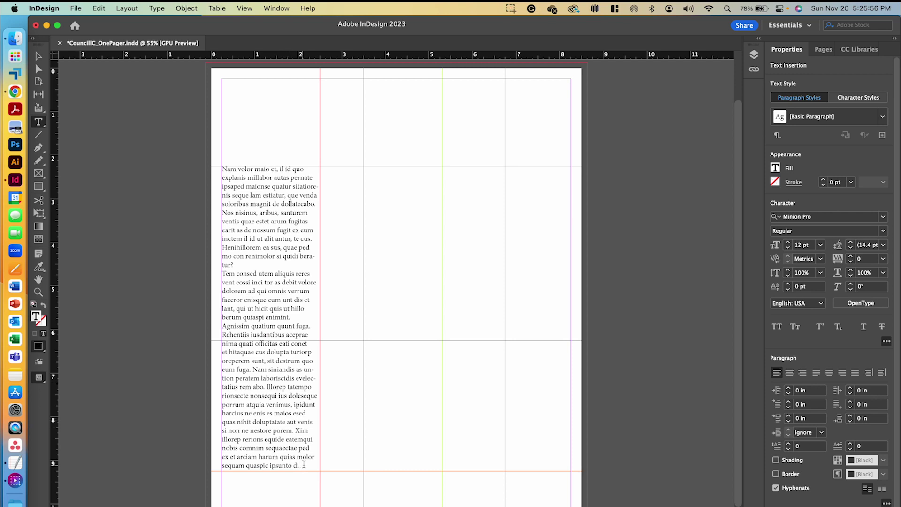
Draw a 5.75 × 7 in placeholder-filled text frame right of the first, then select both frames.
click(38, 56)
click(140, 147)
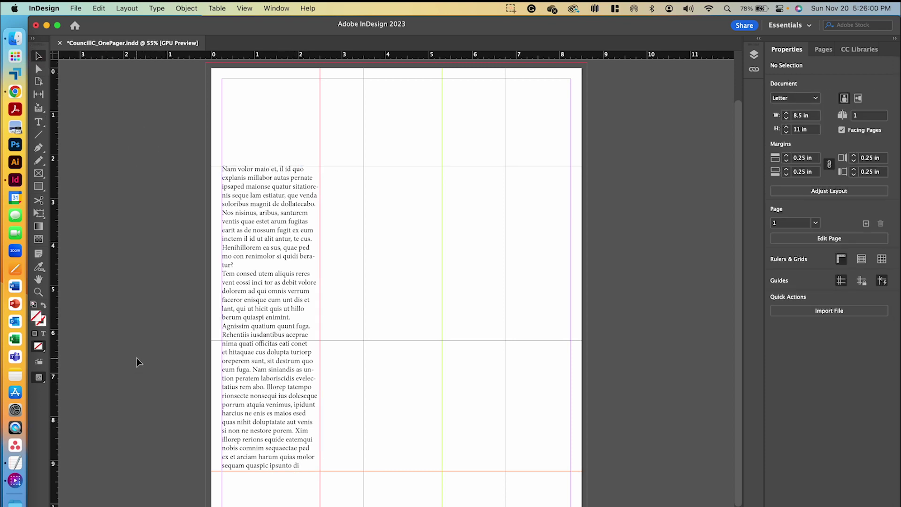
click(39, 122)
drag(575, 170, 323, 474)
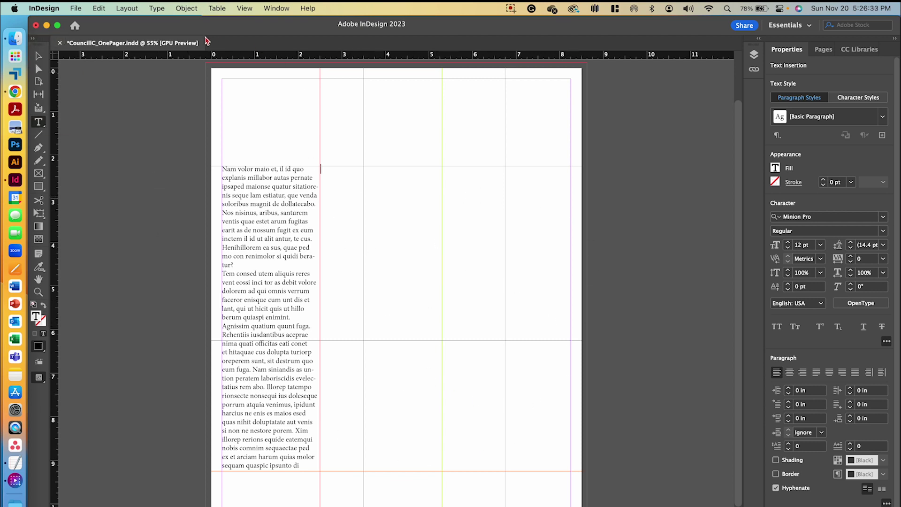
right_click(404, 250)
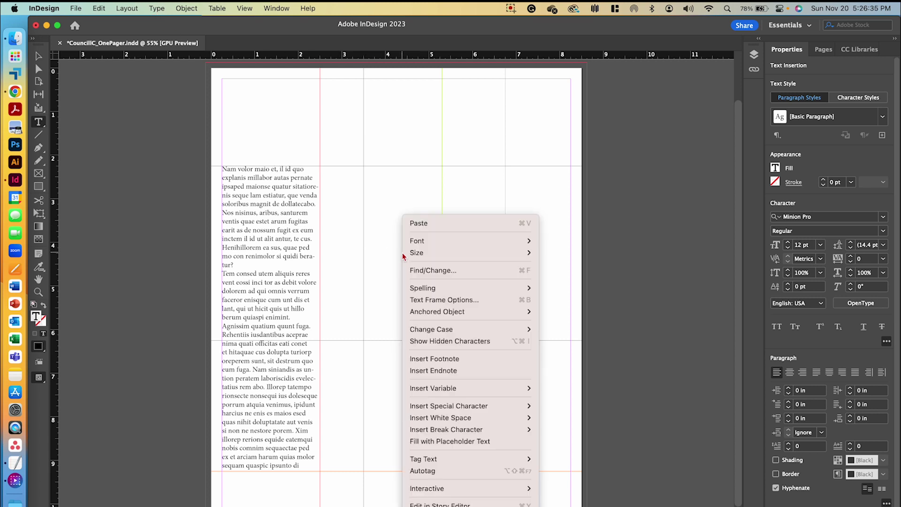
click(441, 445)
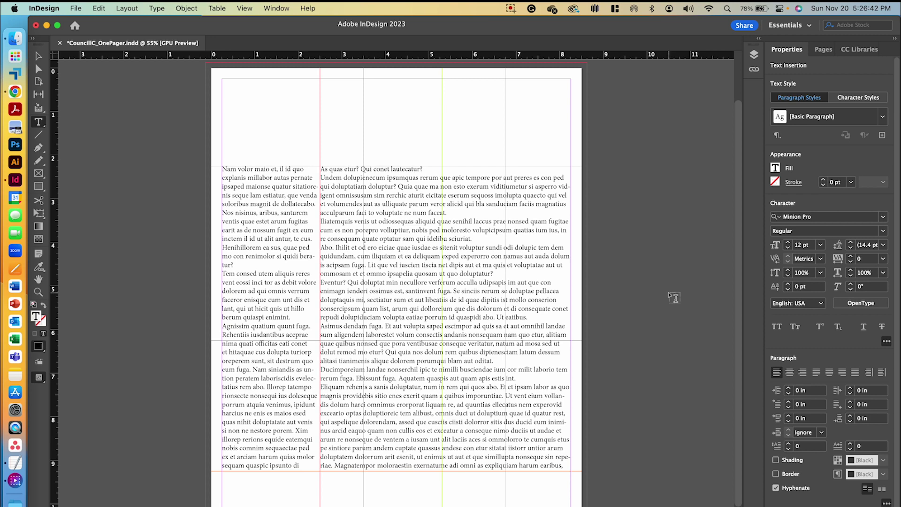
click(39, 55)
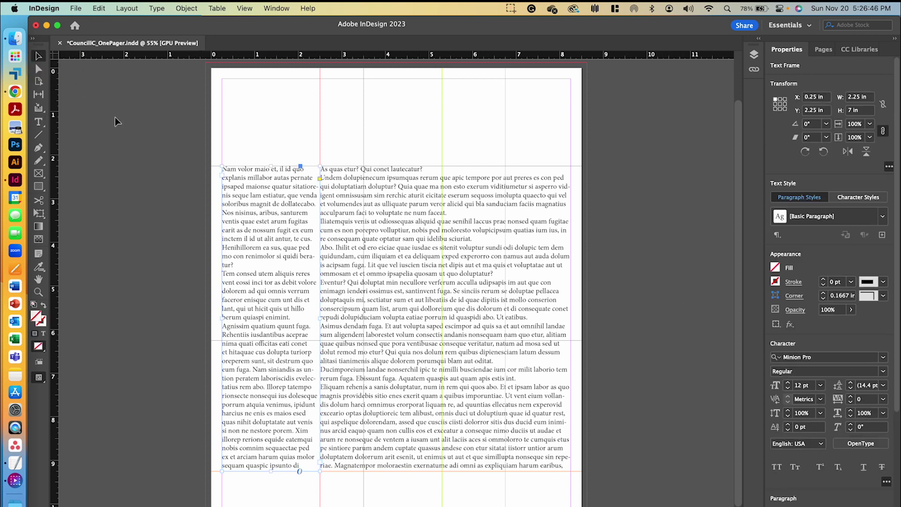
shift+click(434, 260)
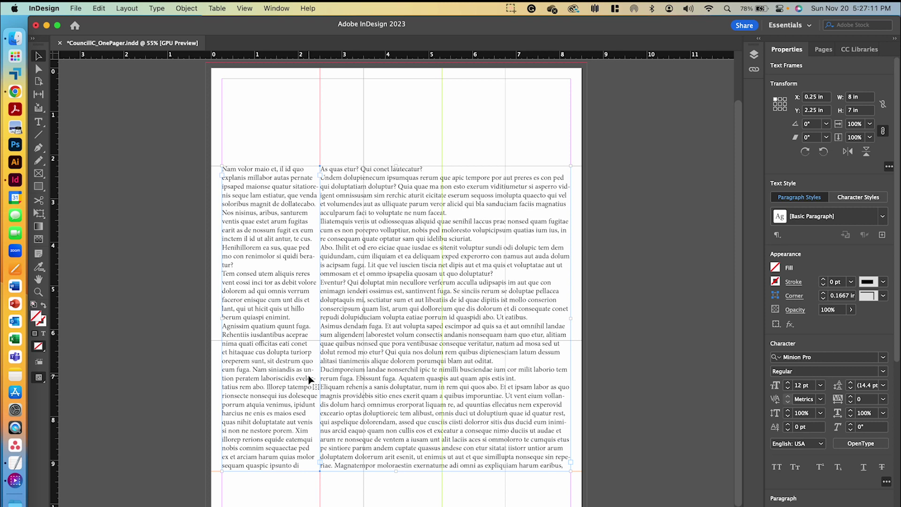
Give both frames a 0.125 in inset on all sides, then select only the right frame.
click(186, 8)
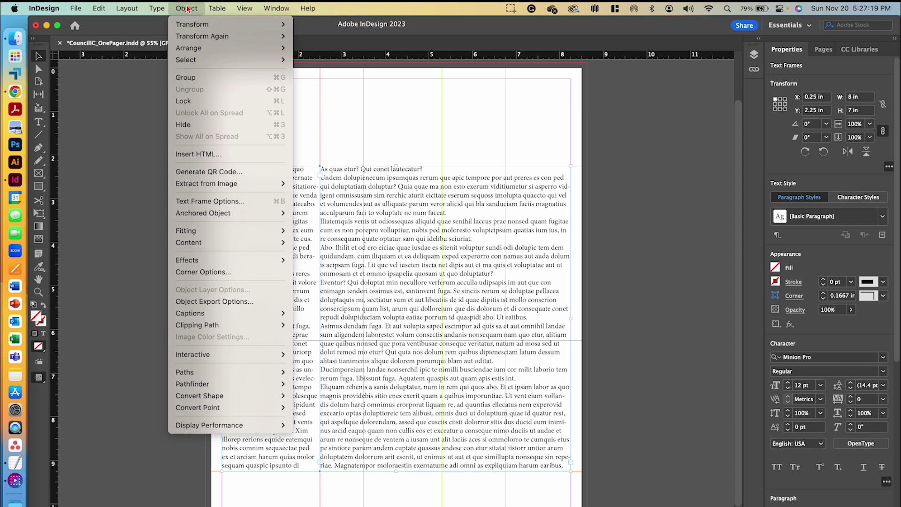
click(224, 201)
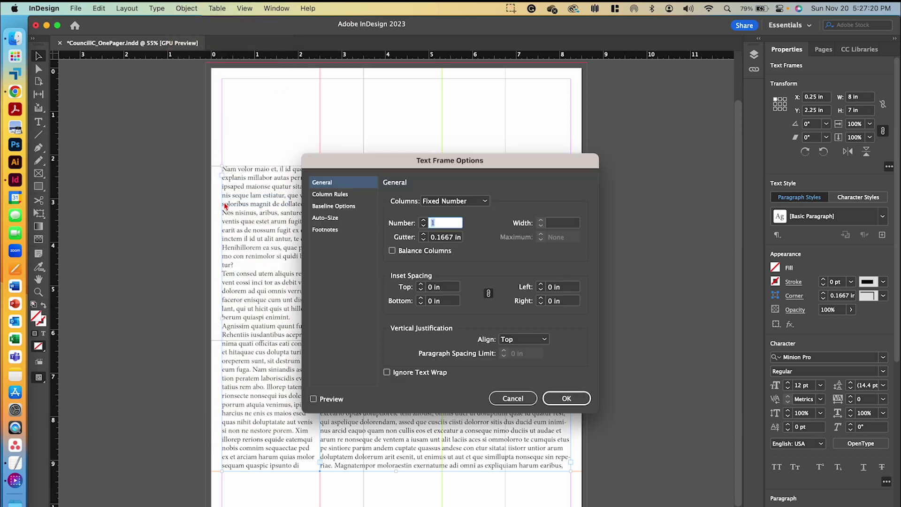
click(419, 285)
click(422, 285)
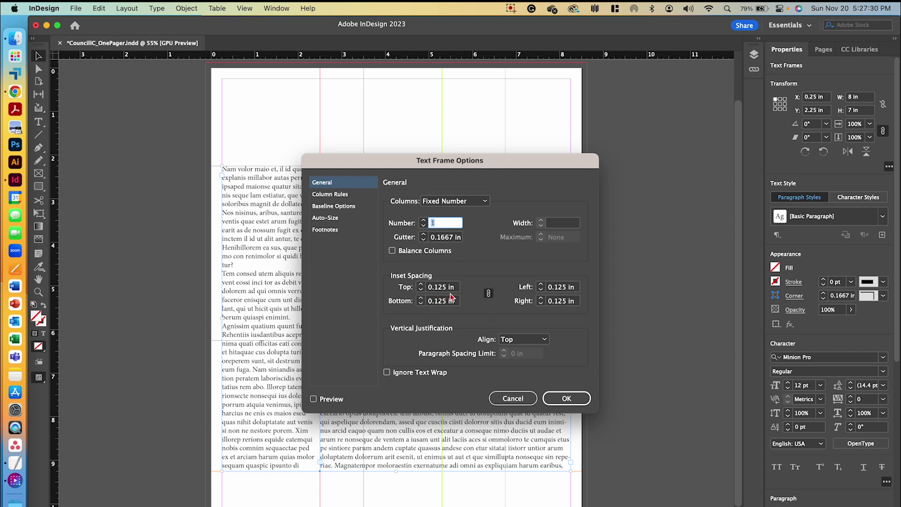
click(573, 400)
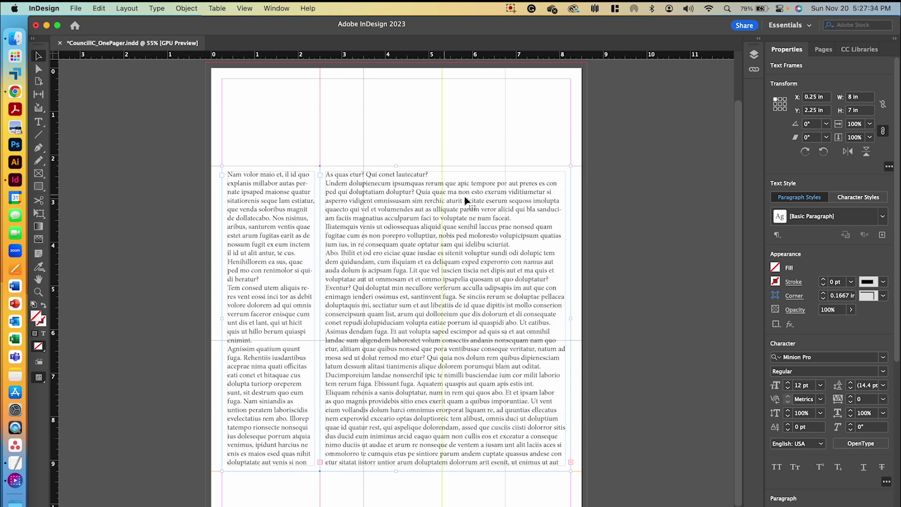
click(629, 243)
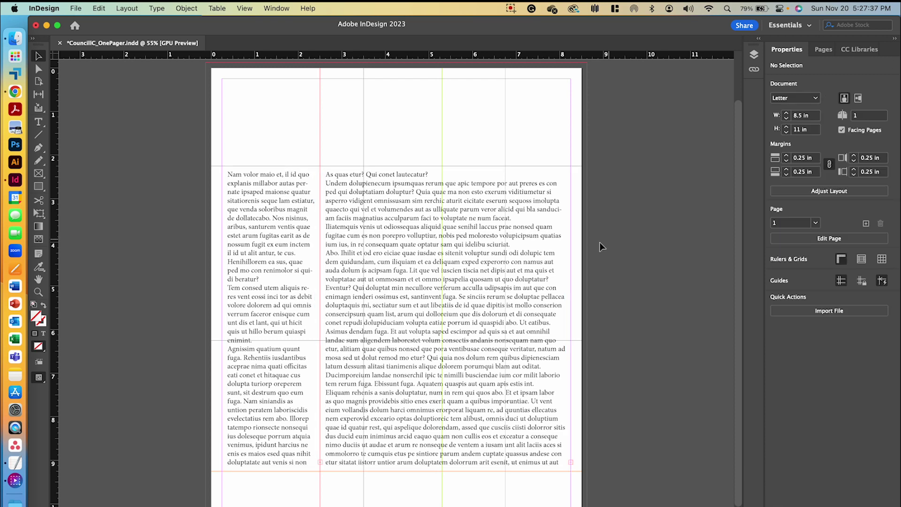
click(422, 299)
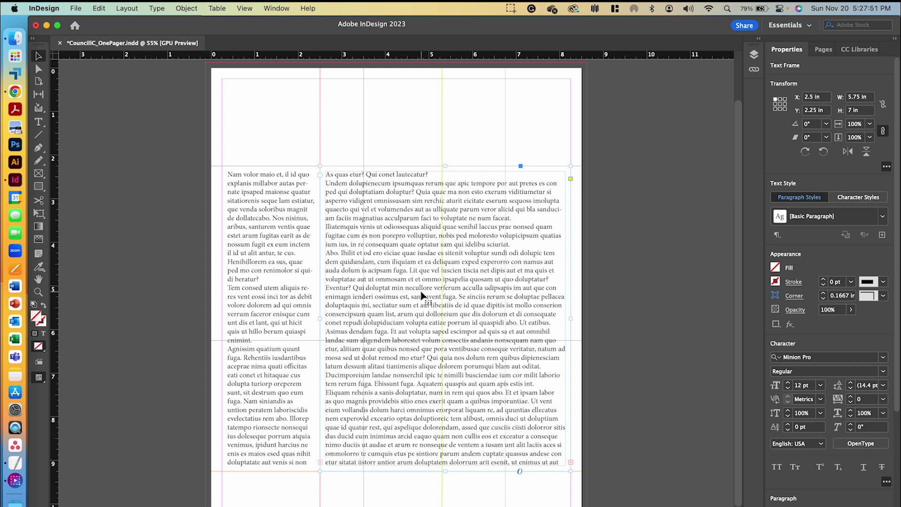
Reposition the right frame to X 2.5 in, Y 0.25 in and resize it to 5.75 × 2 in.
drag(415, 296, 414, 190)
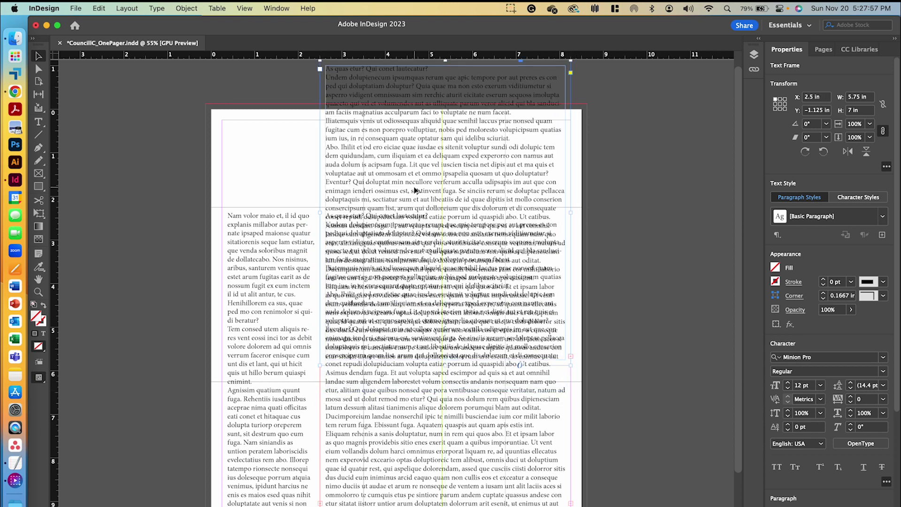
scroll(532, 123, up, 1)
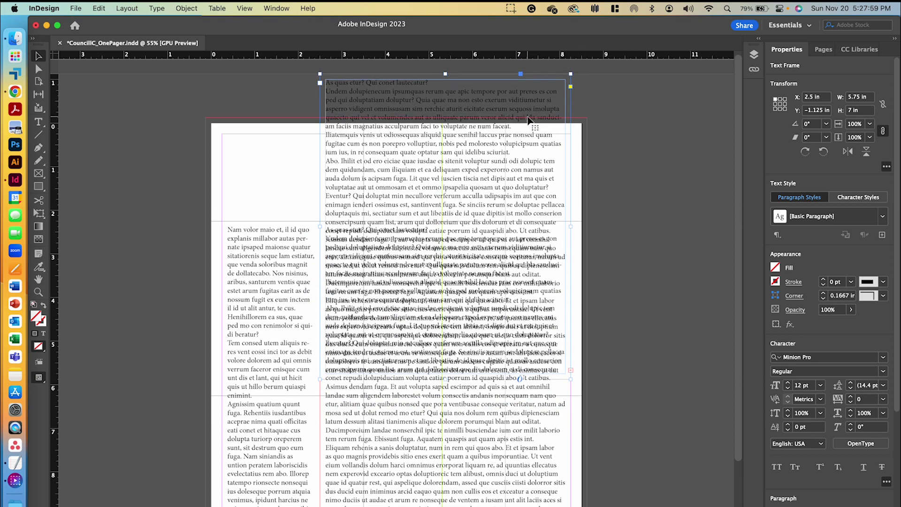
drag(446, 73, 445, 134)
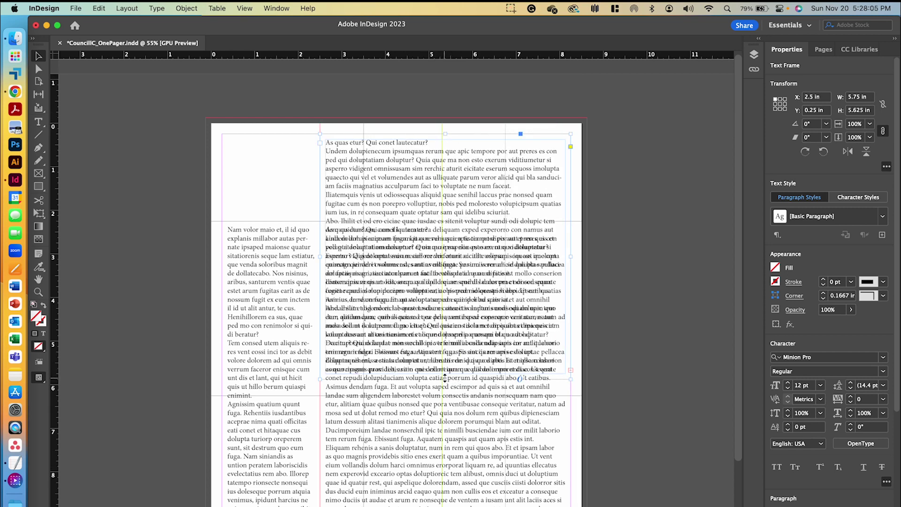
drag(444, 378, 447, 219)
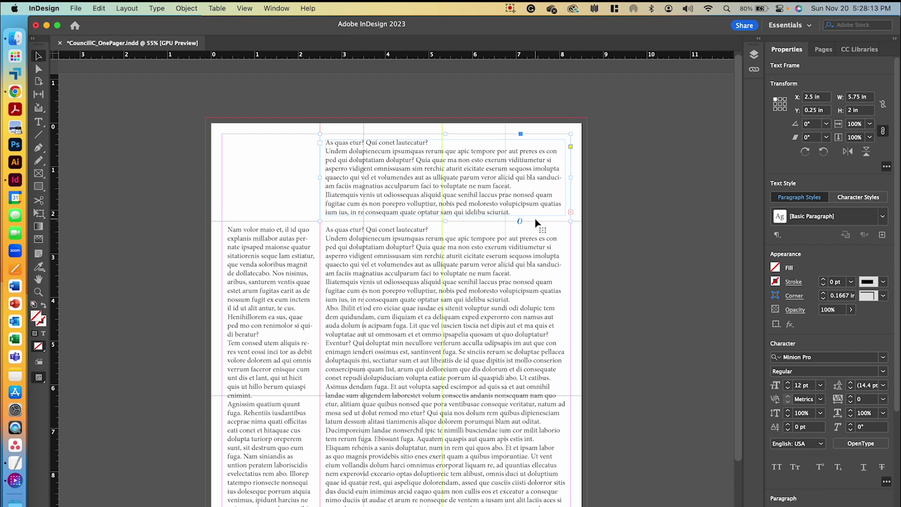
scroll(453, 295, down, 4)
scroll(454, 294, up, 4)
scroll(396, 200, up, 1)
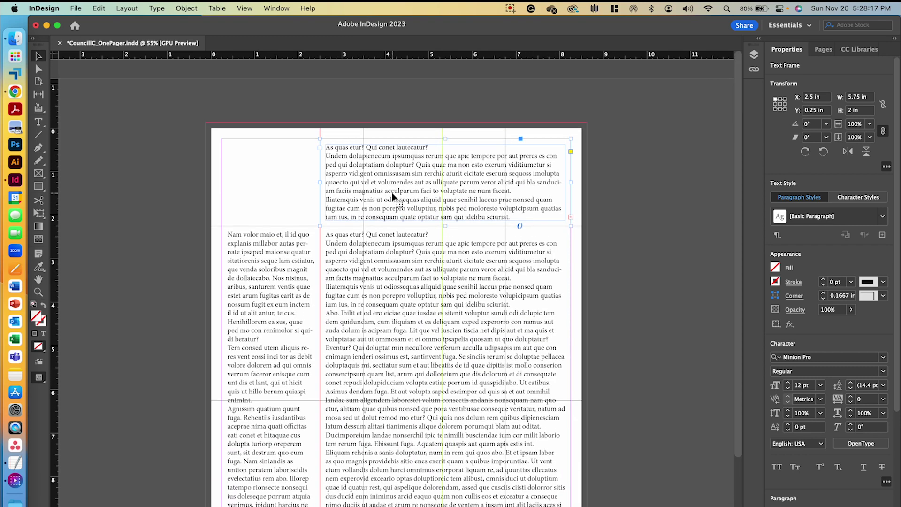
scroll(392, 196, down, 3)
scroll(393, 197, up, 1)
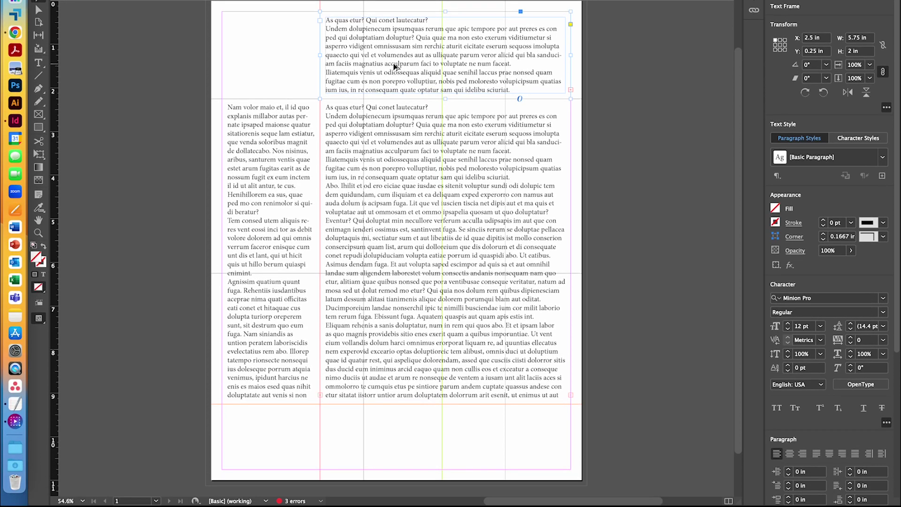
Copy the top frame down to Y 9.25 in and resize the copy to 1.8 × 1.5 in.
drag(394, 67, 426, 459)
drag(353, 446, 364, 446)
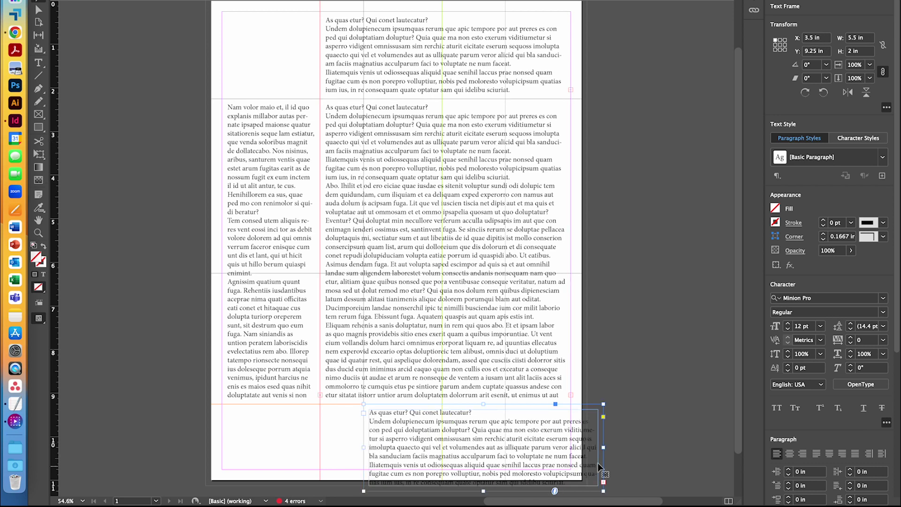
drag(603, 447, 442, 449)
mouse_move(401, 402)
mouse_down()
mouse_move(401, 416)
mouse_move(401, 402)
mouse_up()
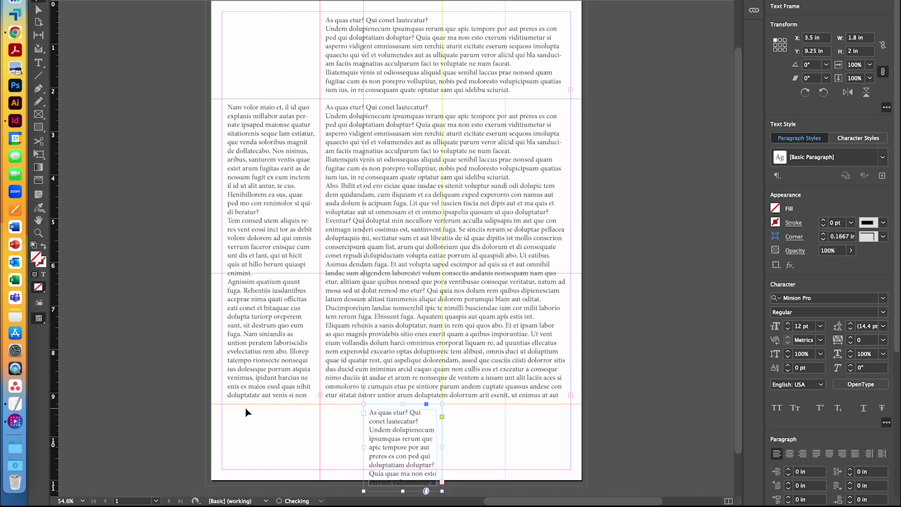
drag(403, 491, 404, 469)
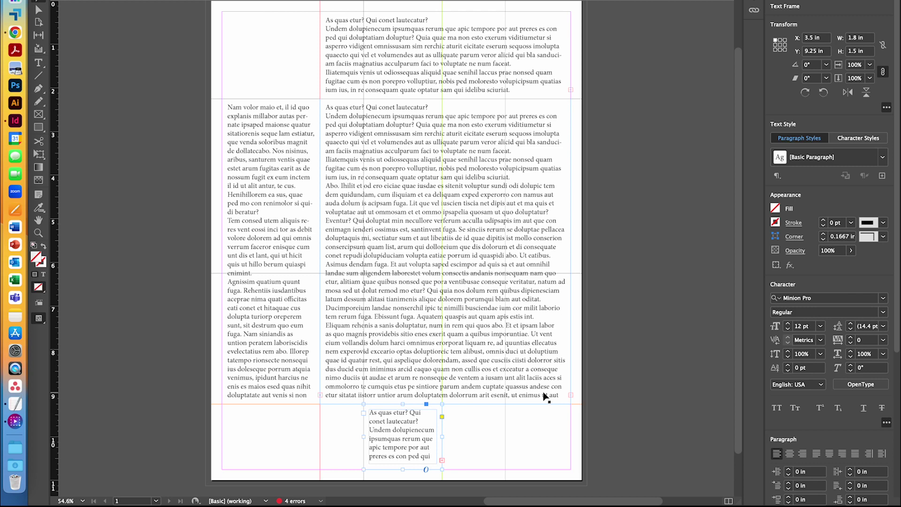
click(318, 440)
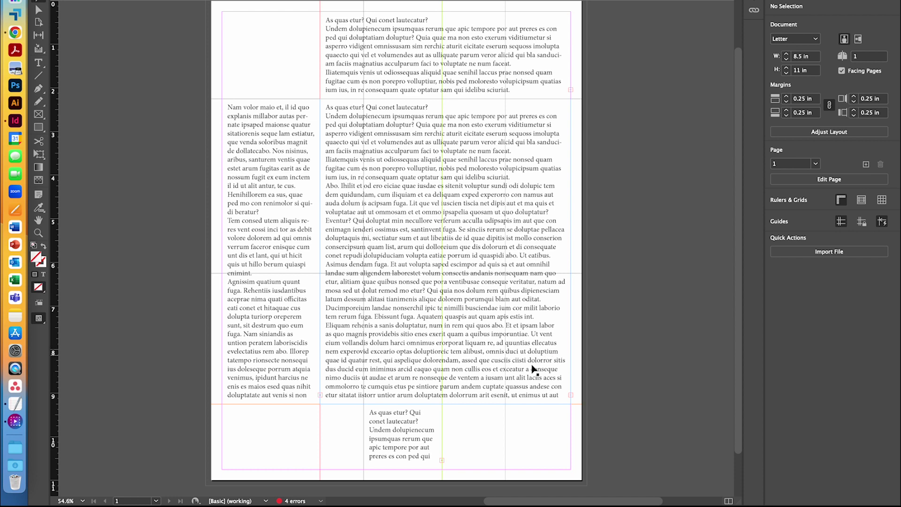
double_click(288, 501)
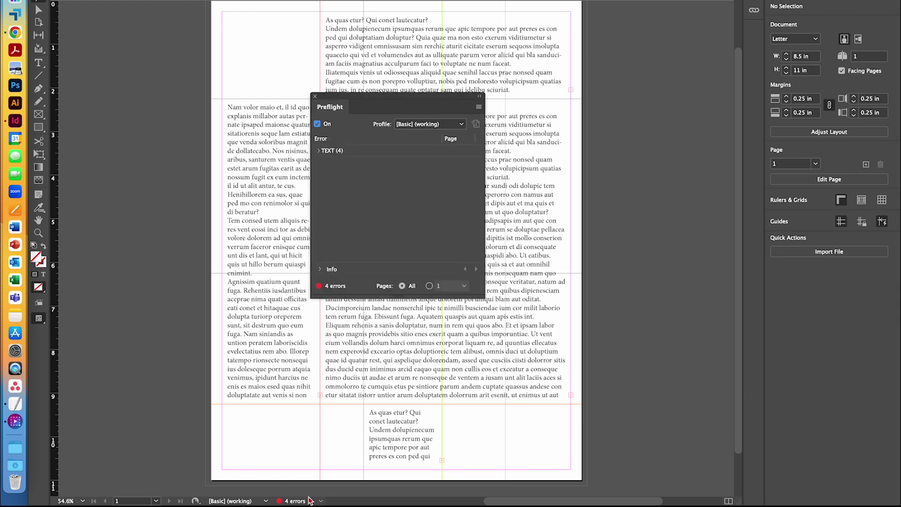
click(318, 151)
click(315, 97)
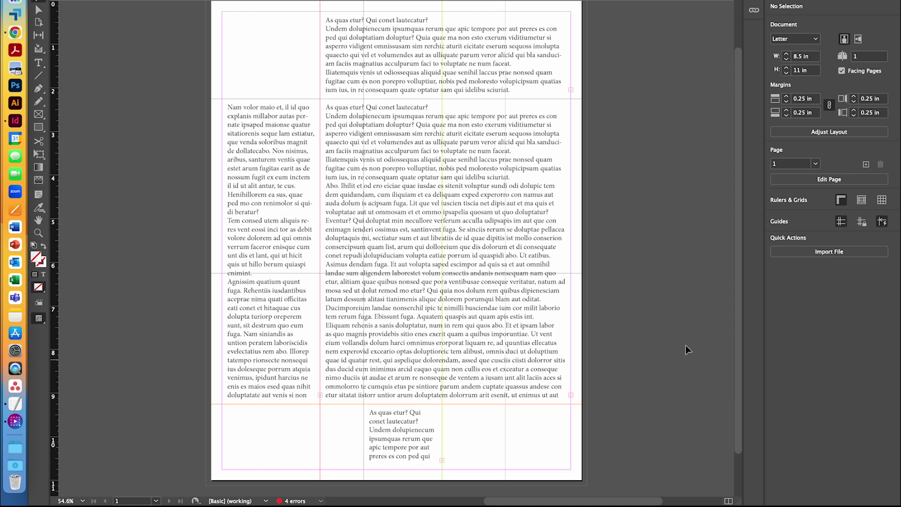
click(408, 198)
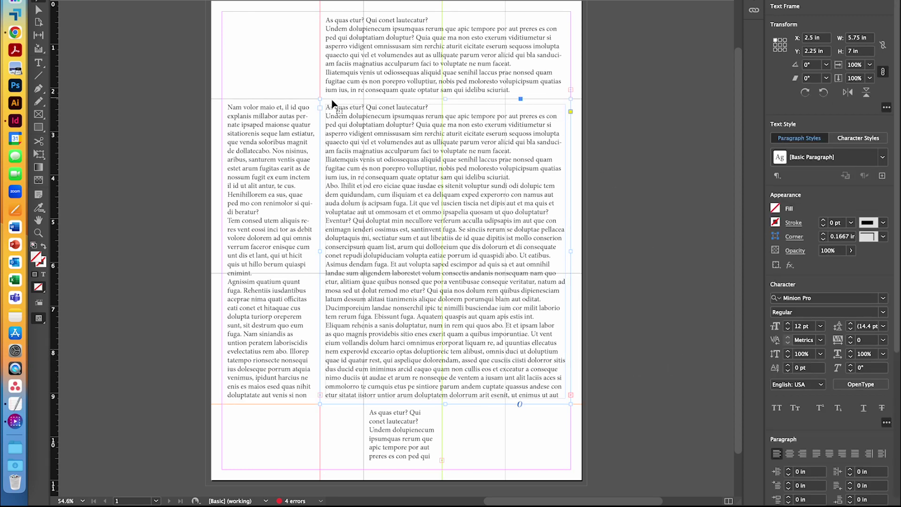
Set the main text frame to 2 columns in Text Frame Options, previewing before confirming.
right_click(410, 211)
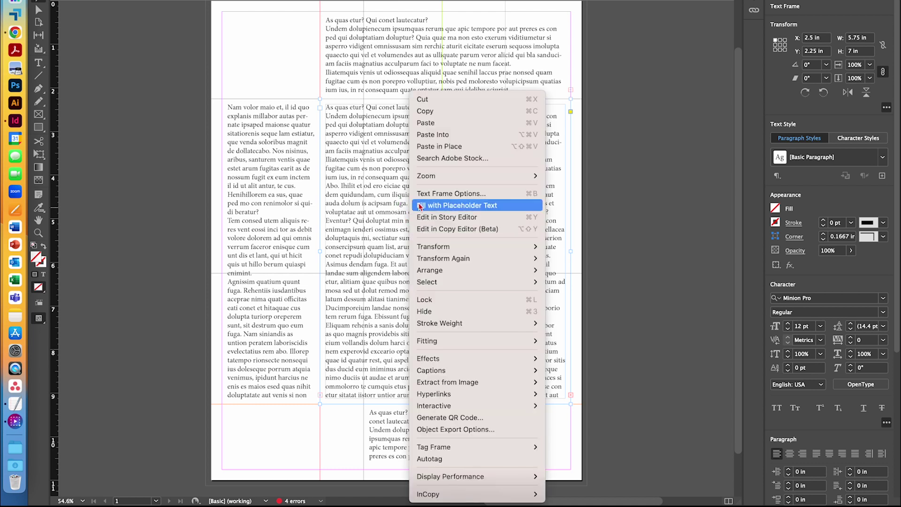
click(441, 193)
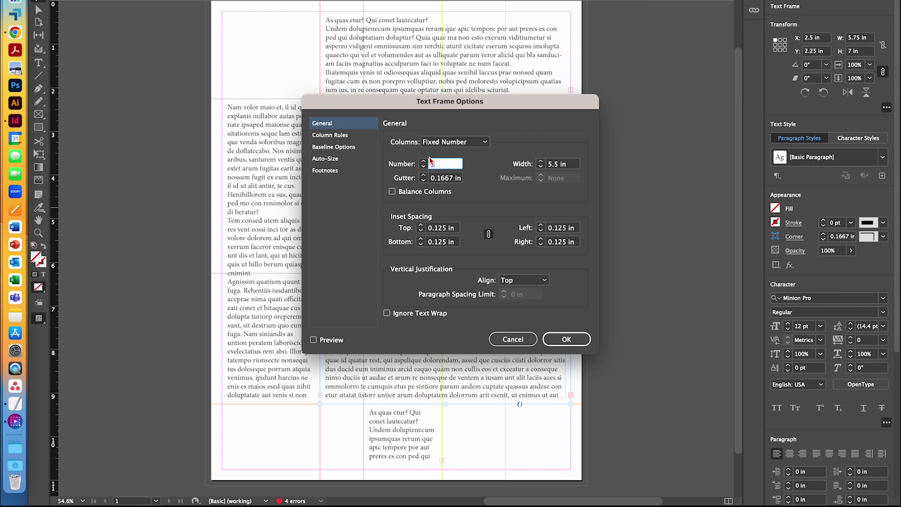
click(423, 161)
drag(414, 110, 509, 189)
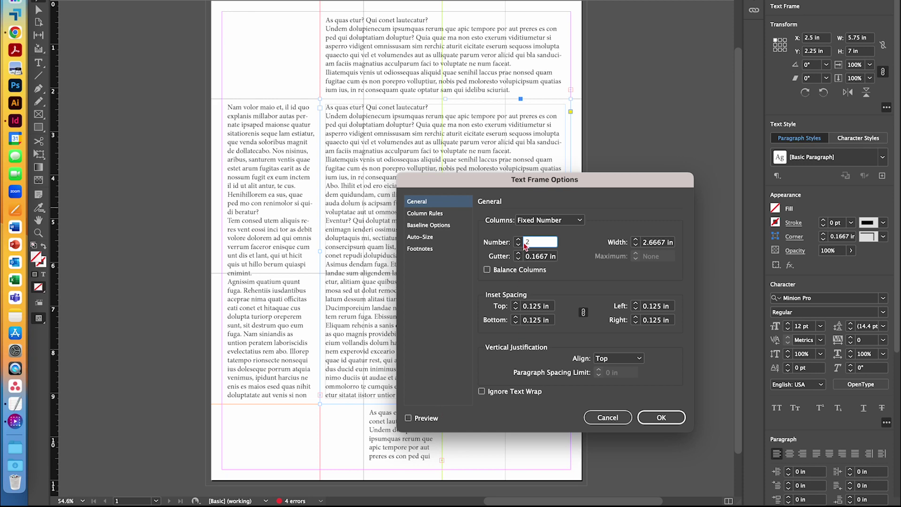
click(408, 419)
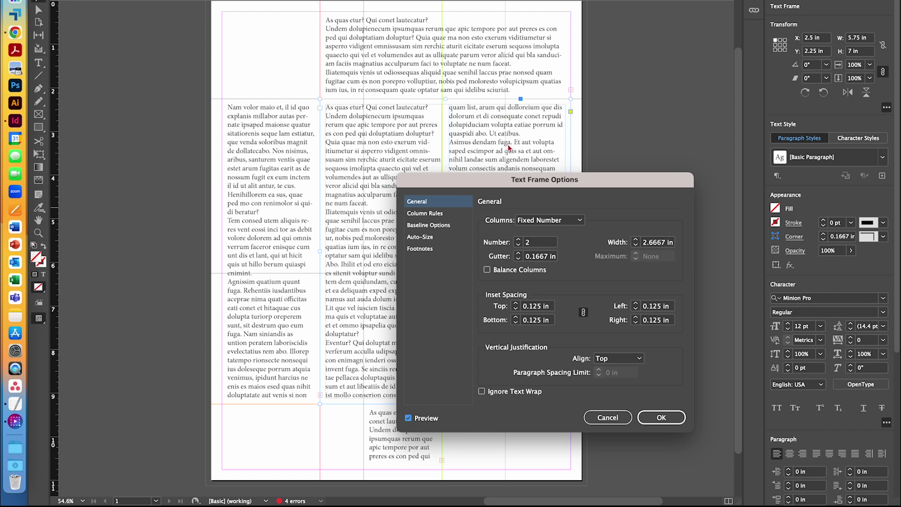
click(658, 419)
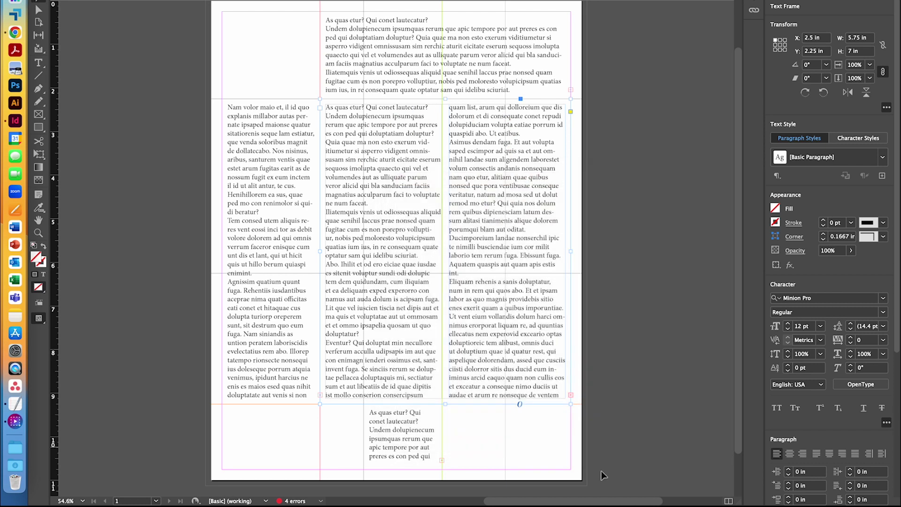
Set the small bottom frame's vertical justification to Center in Text Frame Options.
click(423, 448)
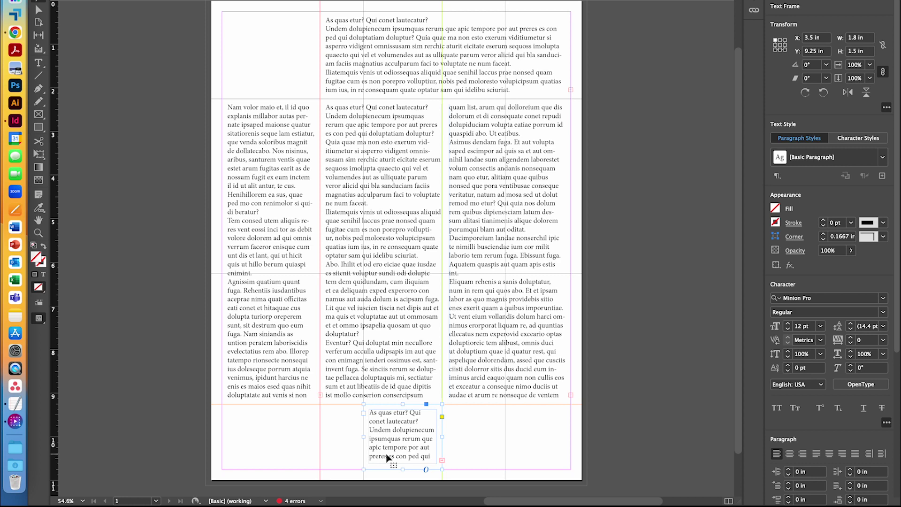
right_click(405, 449)
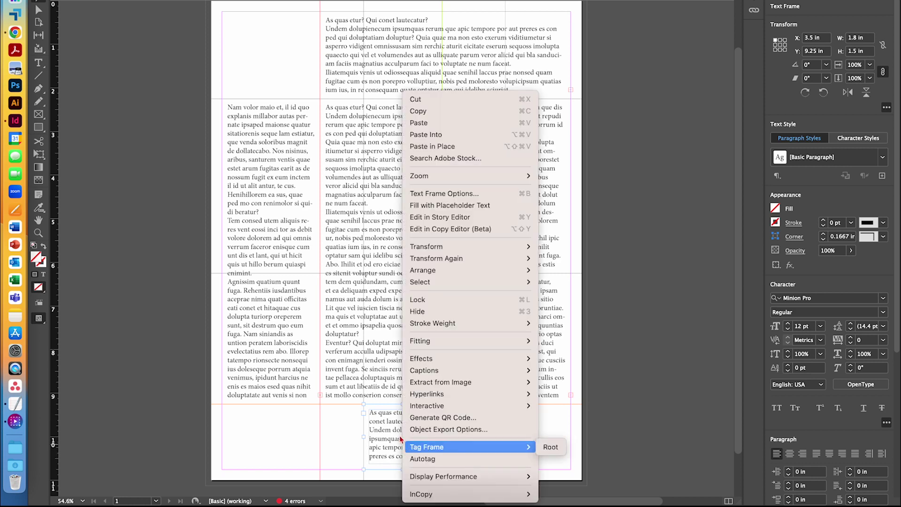
click(419, 193)
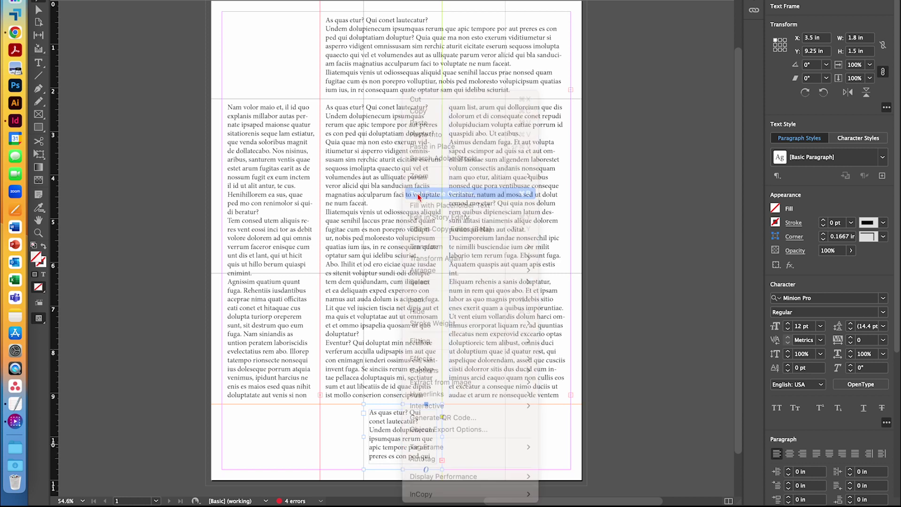
click(603, 360)
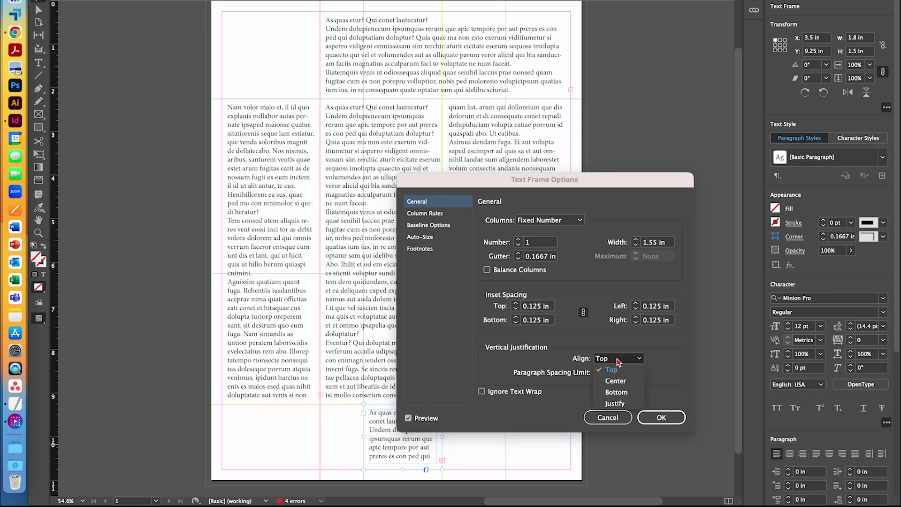
click(605, 372)
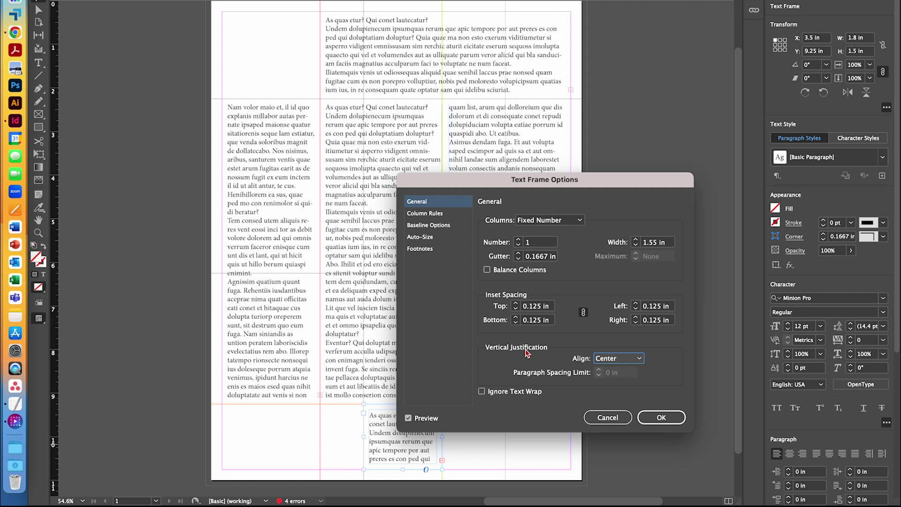
click(663, 419)
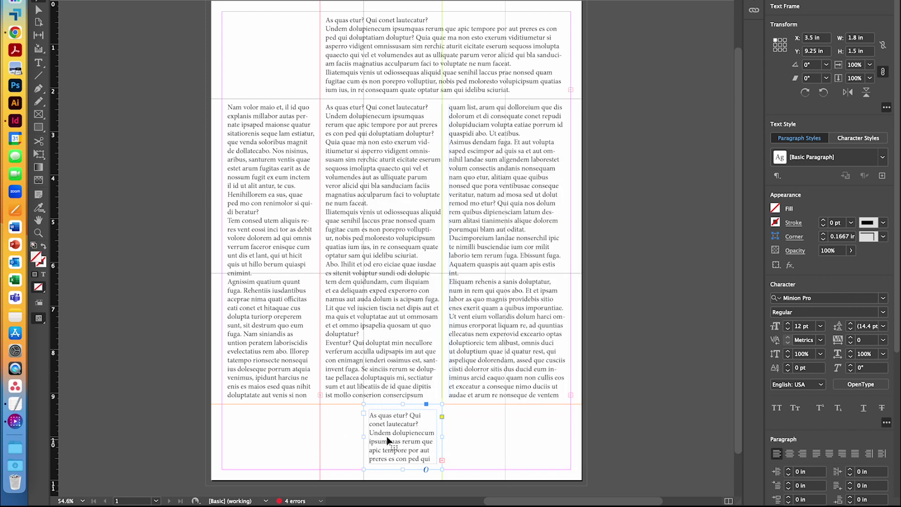
Move the small frame to the left margin and make four equal copies across the bottom row.
drag(404, 445, 265, 446)
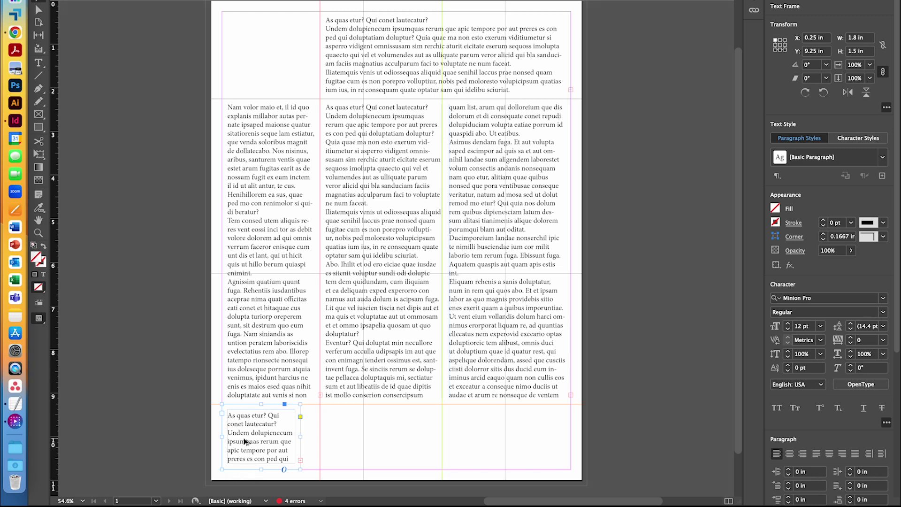
drag(245, 441, 517, 443)
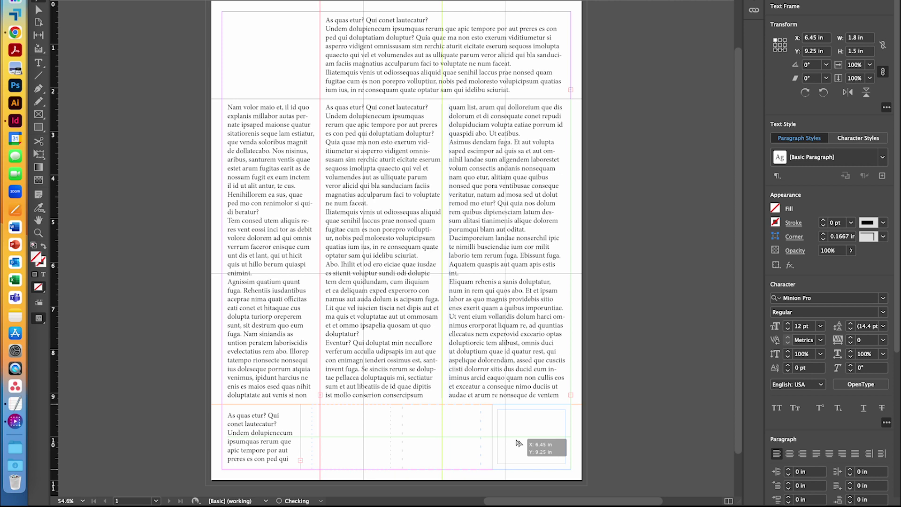
drag(519, 443, 519, 443)
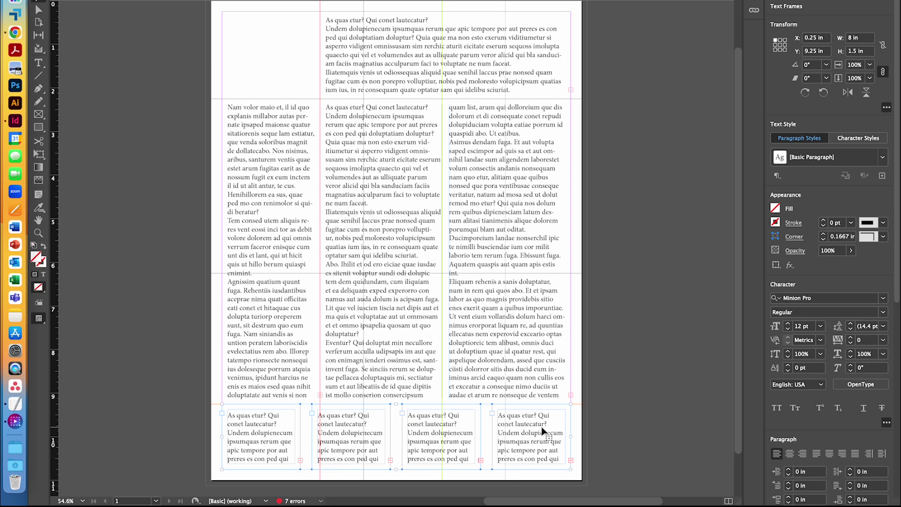
key(super+shift+a)
Lock the Text layer and unlock the Graphics & Images layer for drawing.
click(753, 56)
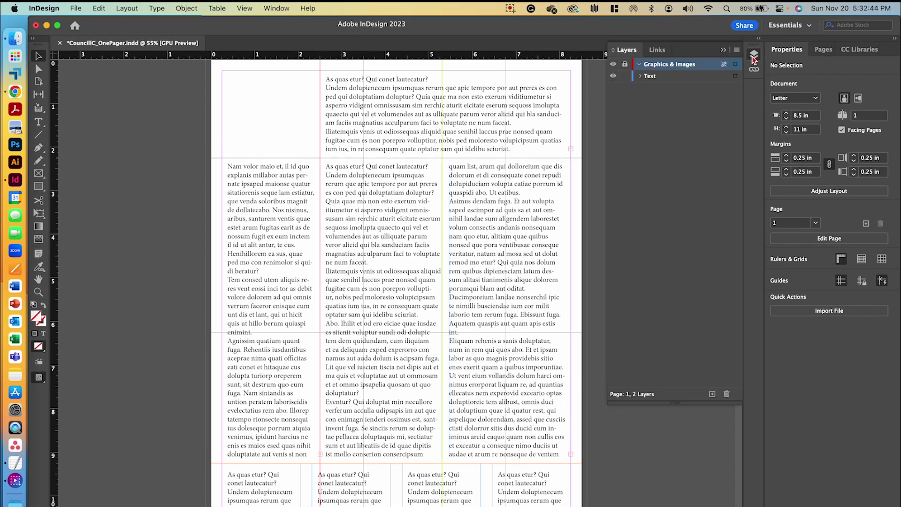
click(624, 76)
click(624, 65)
click(723, 50)
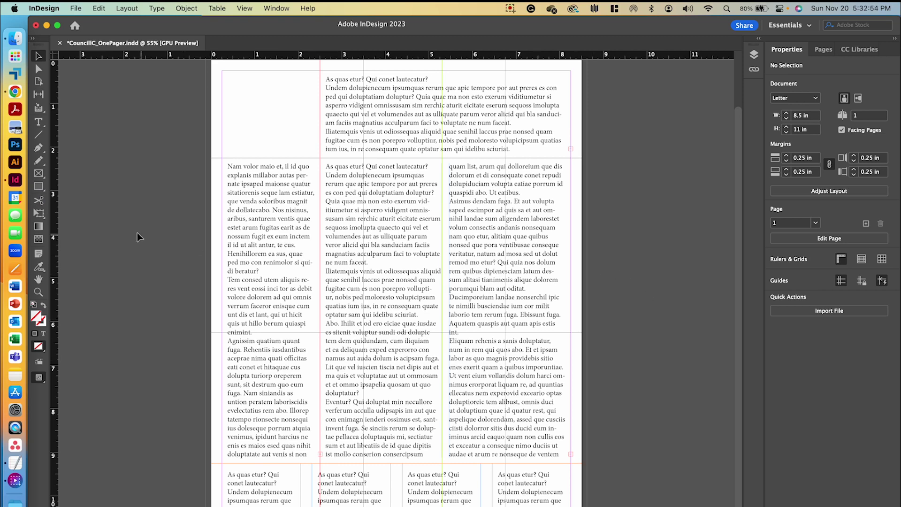
Draw a graphic frame at the top-left margin corner and a 1.5 in square at X 6.75, Y 7.75.
click(40, 174)
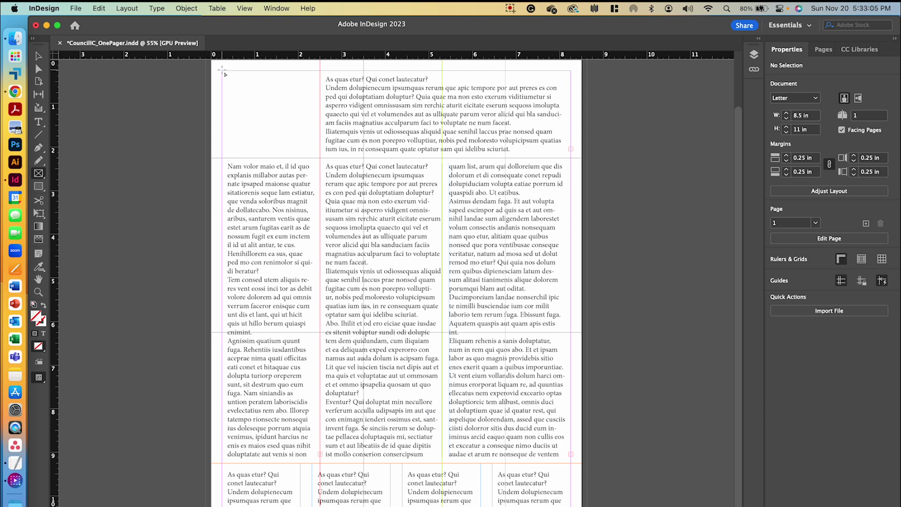
drag(221, 70, 363, 158)
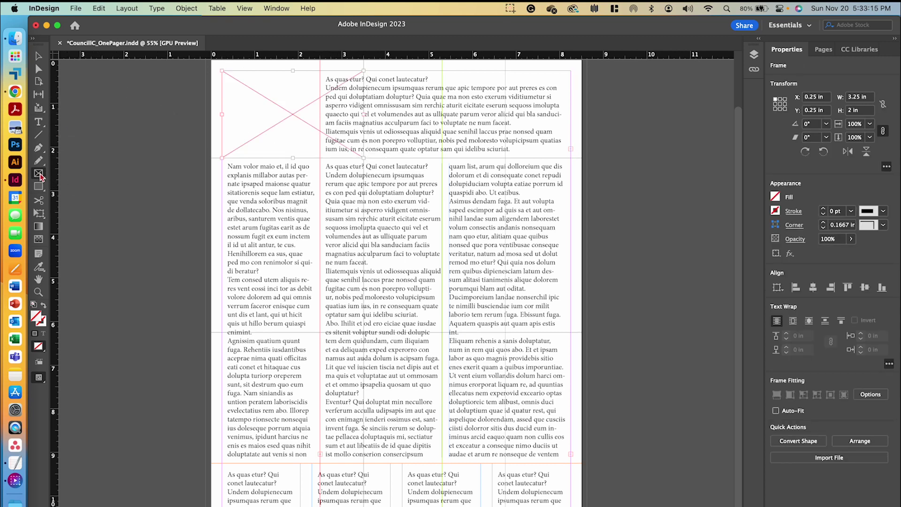
key(v)
click(122, 250)
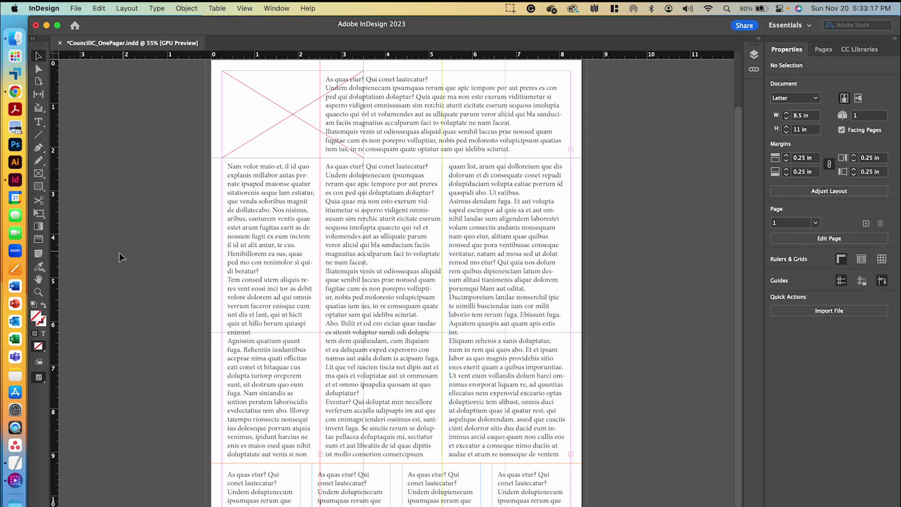
click(45, 179)
drag(571, 461, 505, 398)
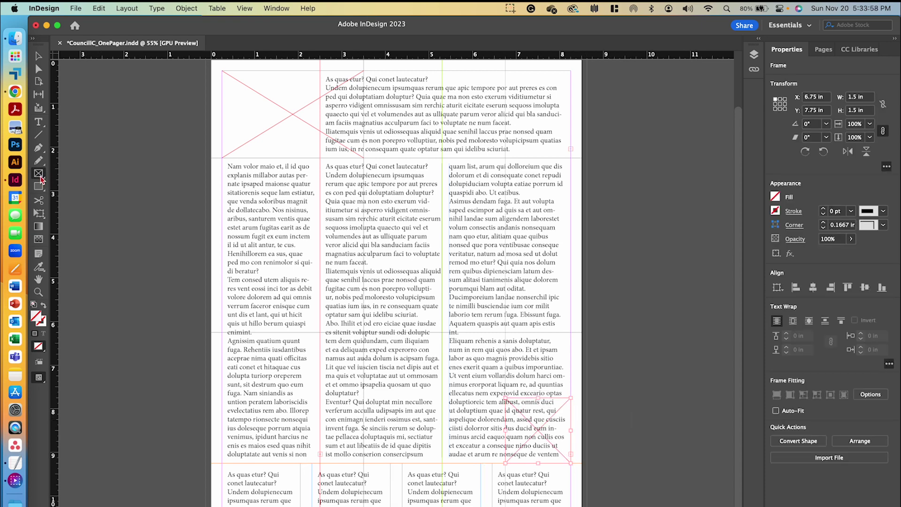
Draw a 2.95 in circular frame in the right column and a 2.8 by 3 in rectangle over the lower middle columns.
drag(39, 174, 77, 193)
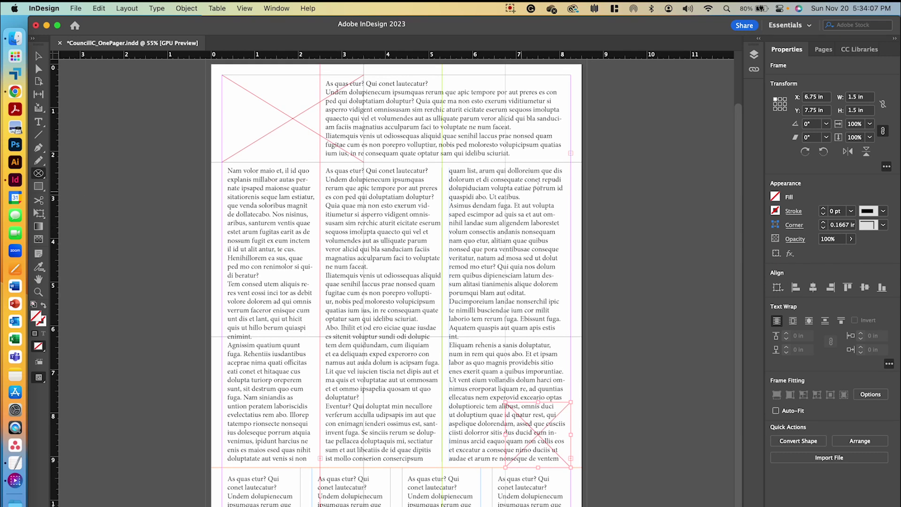
drag(38, 173, 85, 202)
drag(570, 163, 424, 293)
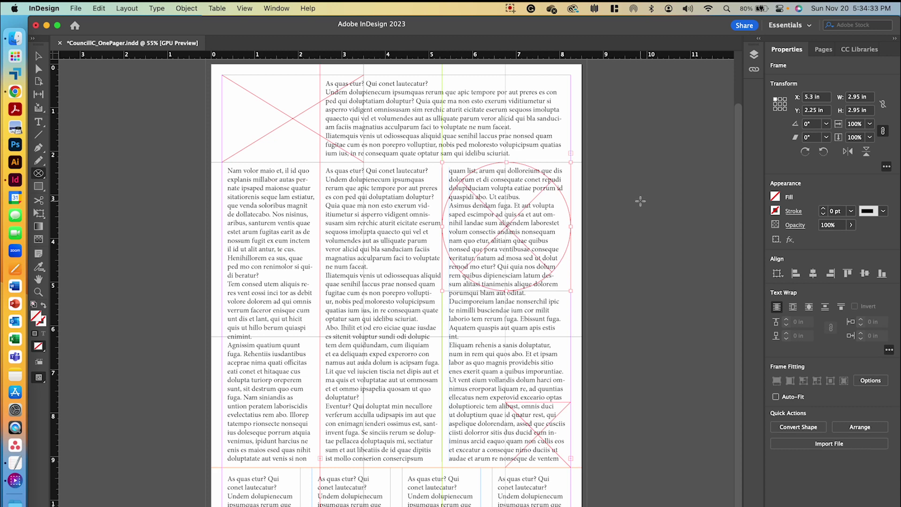
drag(39, 174, 97, 186)
drag(323, 337, 443, 468)
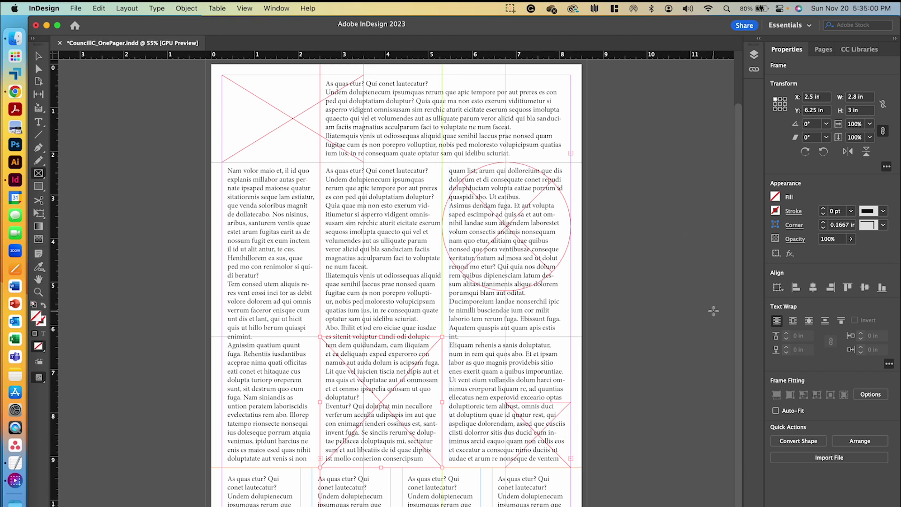
Select all four frames on the Graphics & Images layer using its Layers selection square.
click(43, 55)
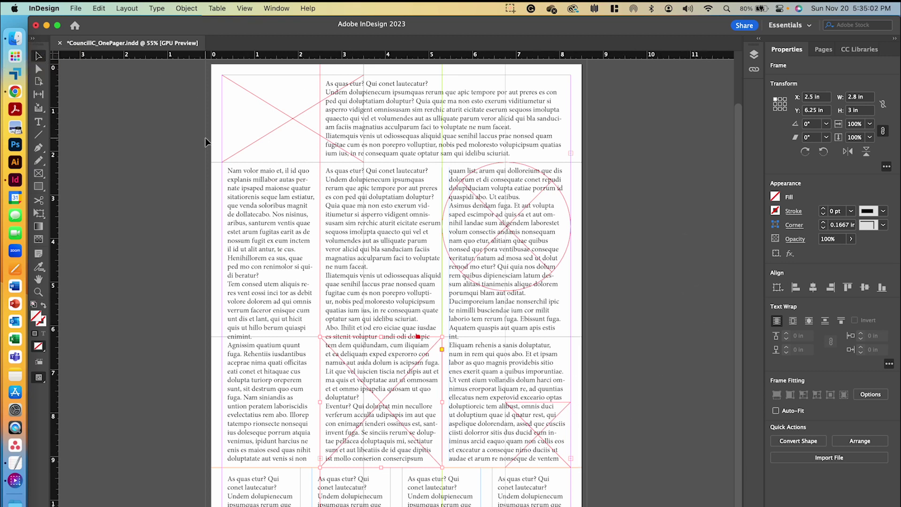
click(753, 55)
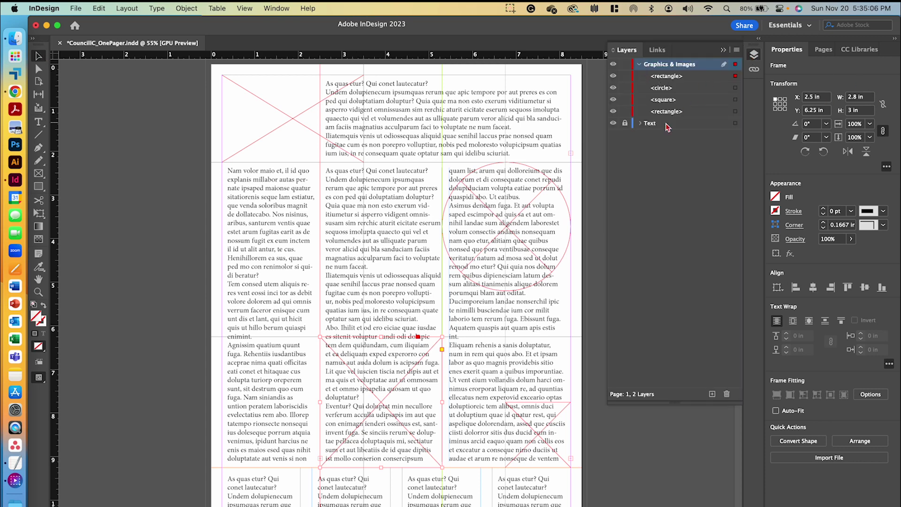
click(268, 107)
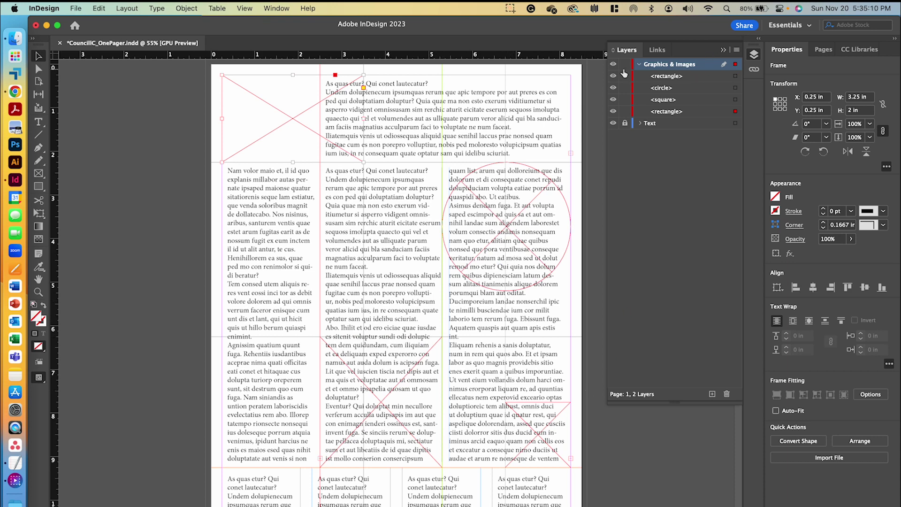
click(735, 66)
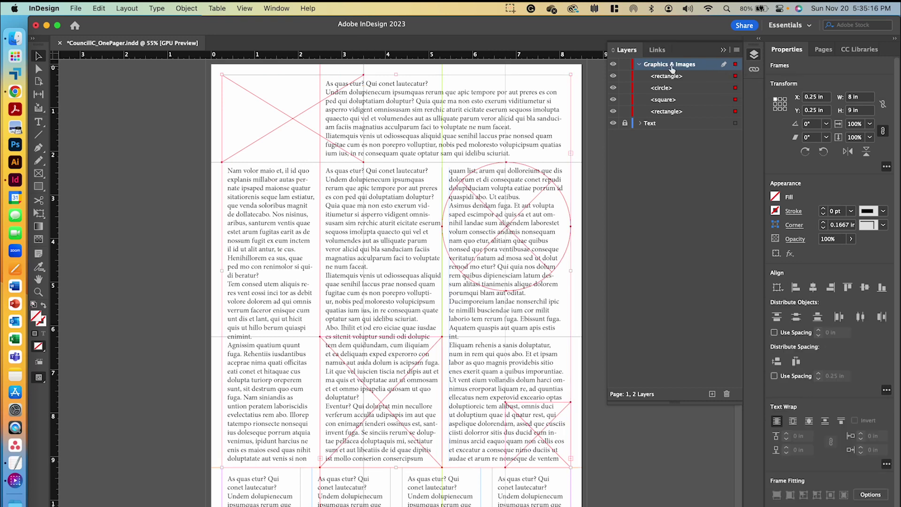
click(724, 50)
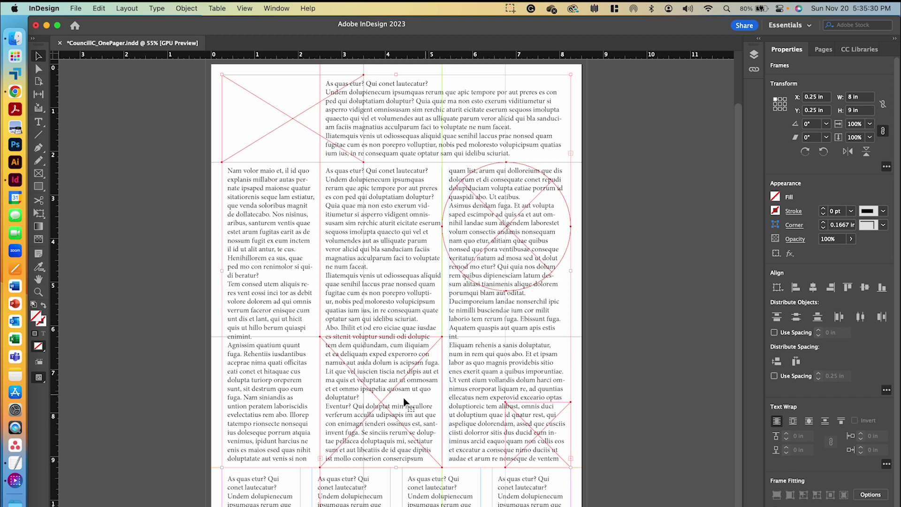
Wrap text around all frames' bounding boxes, giving the circle 0.125 in offsets with one side 0.1875 in.
click(793, 423)
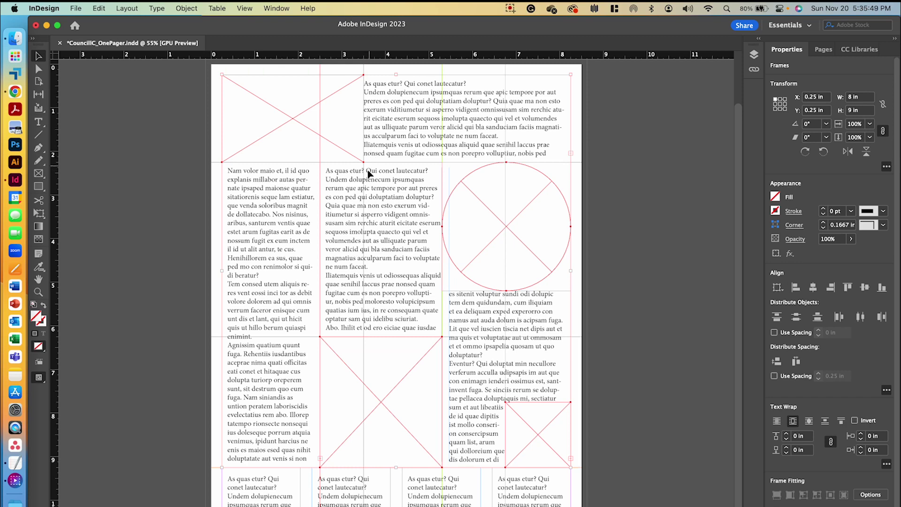
click(657, 243)
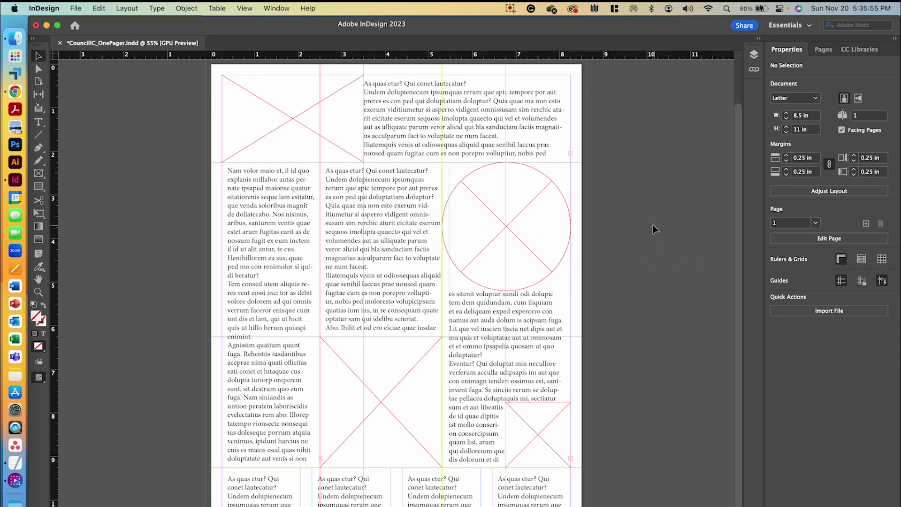
click(508, 227)
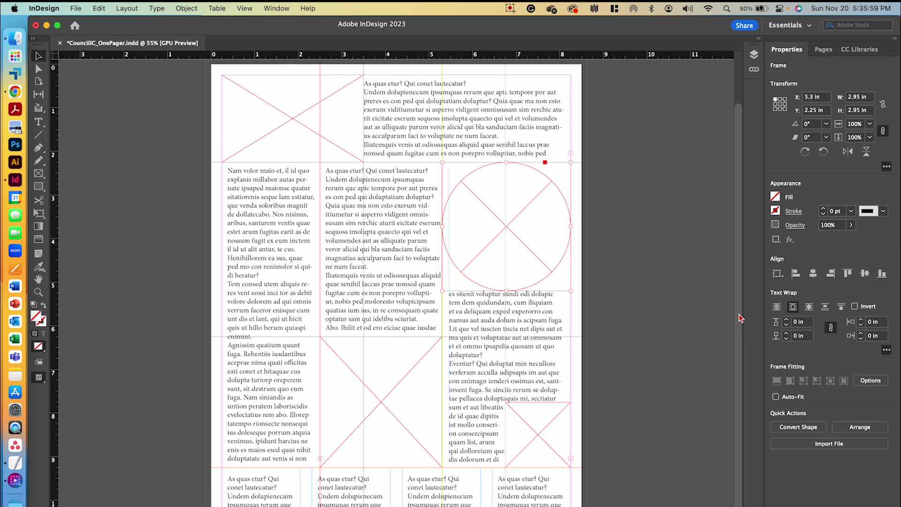
click(787, 321)
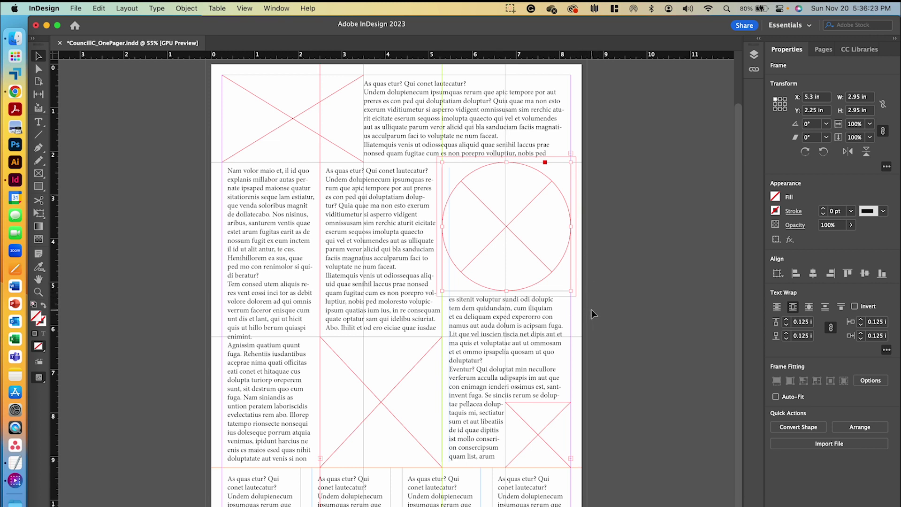
click(830, 327)
click(861, 321)
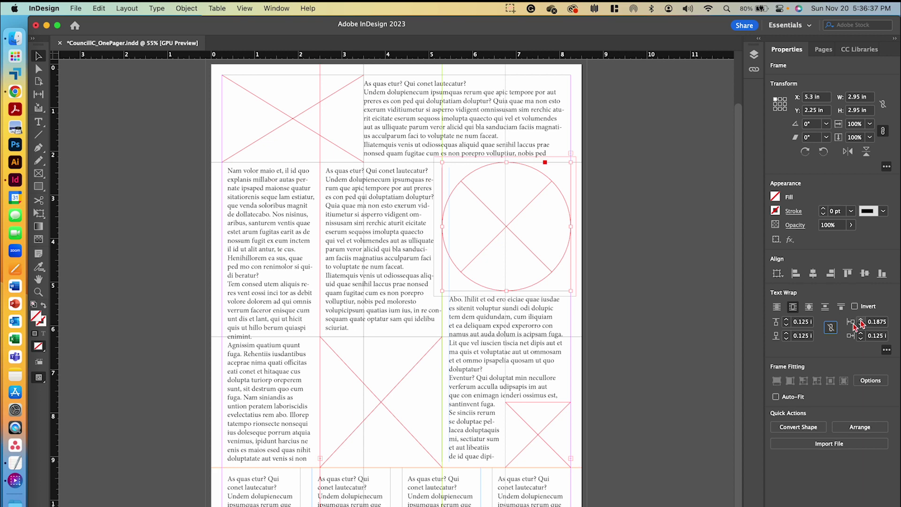
click(658, 395)
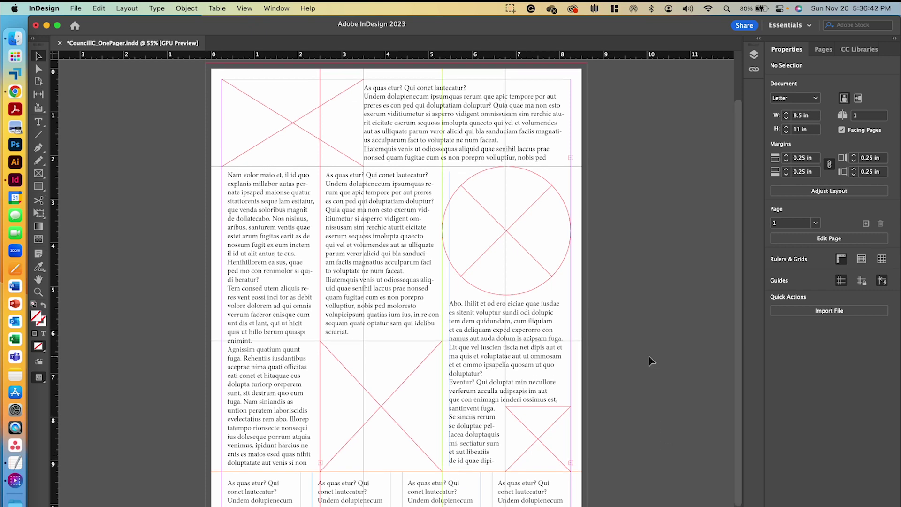
Save the one-pager document with File > Save.
scroll(649, 357, up, 2)
scroll(649, 356, down, 2)
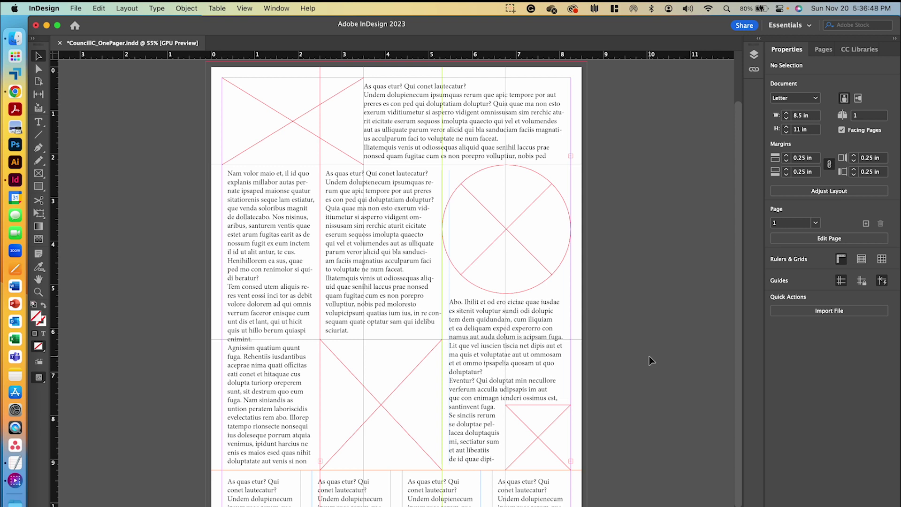
scroll(649, 360, up, 1)
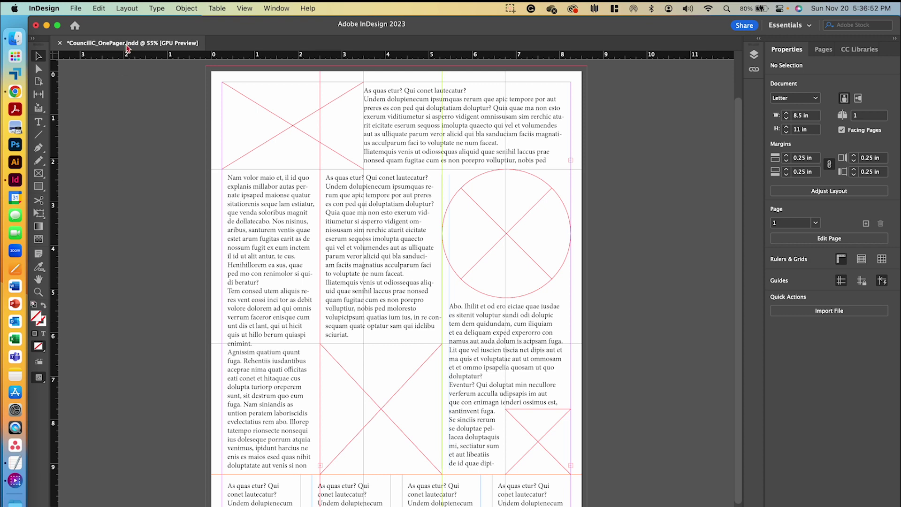
click(76, 8)
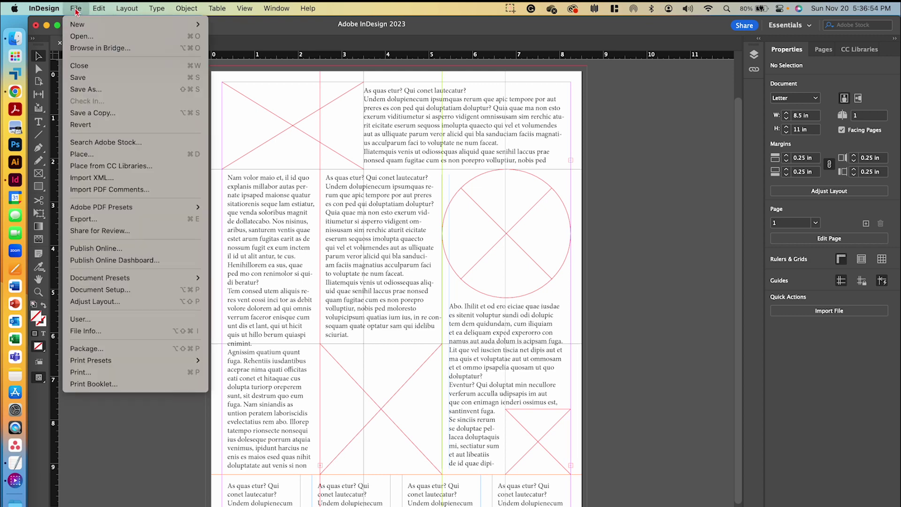
click(80, 77)
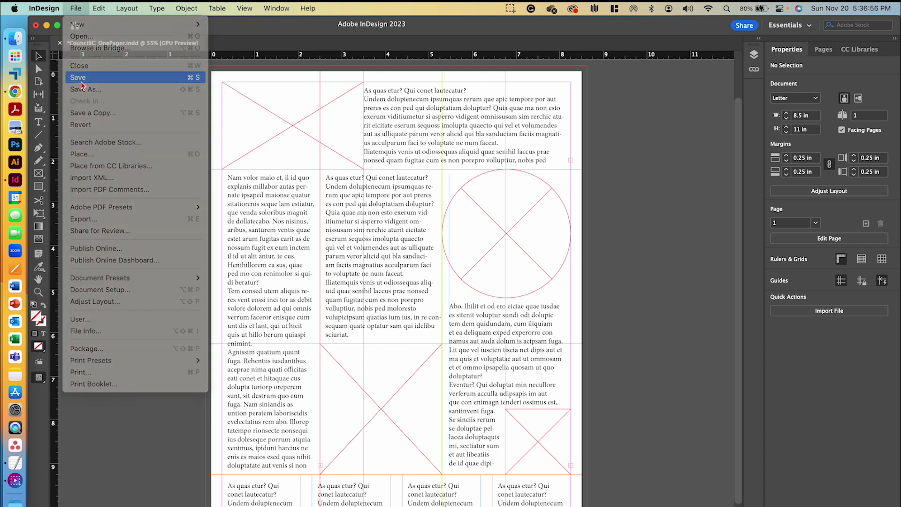